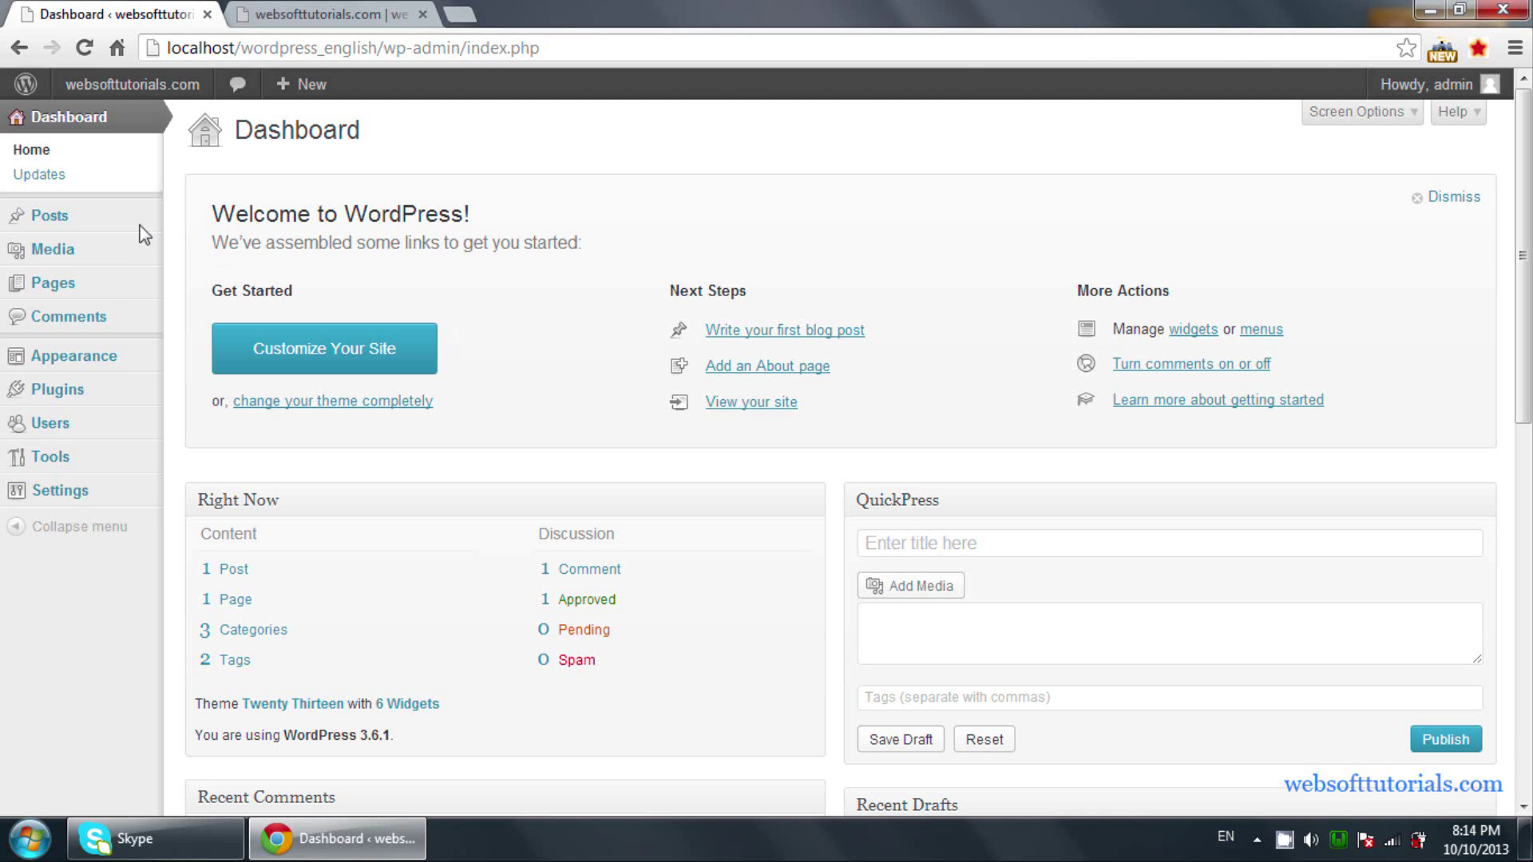
Step: Start a new blank post and give it the title 'Image Post'
left_click(194, 240)
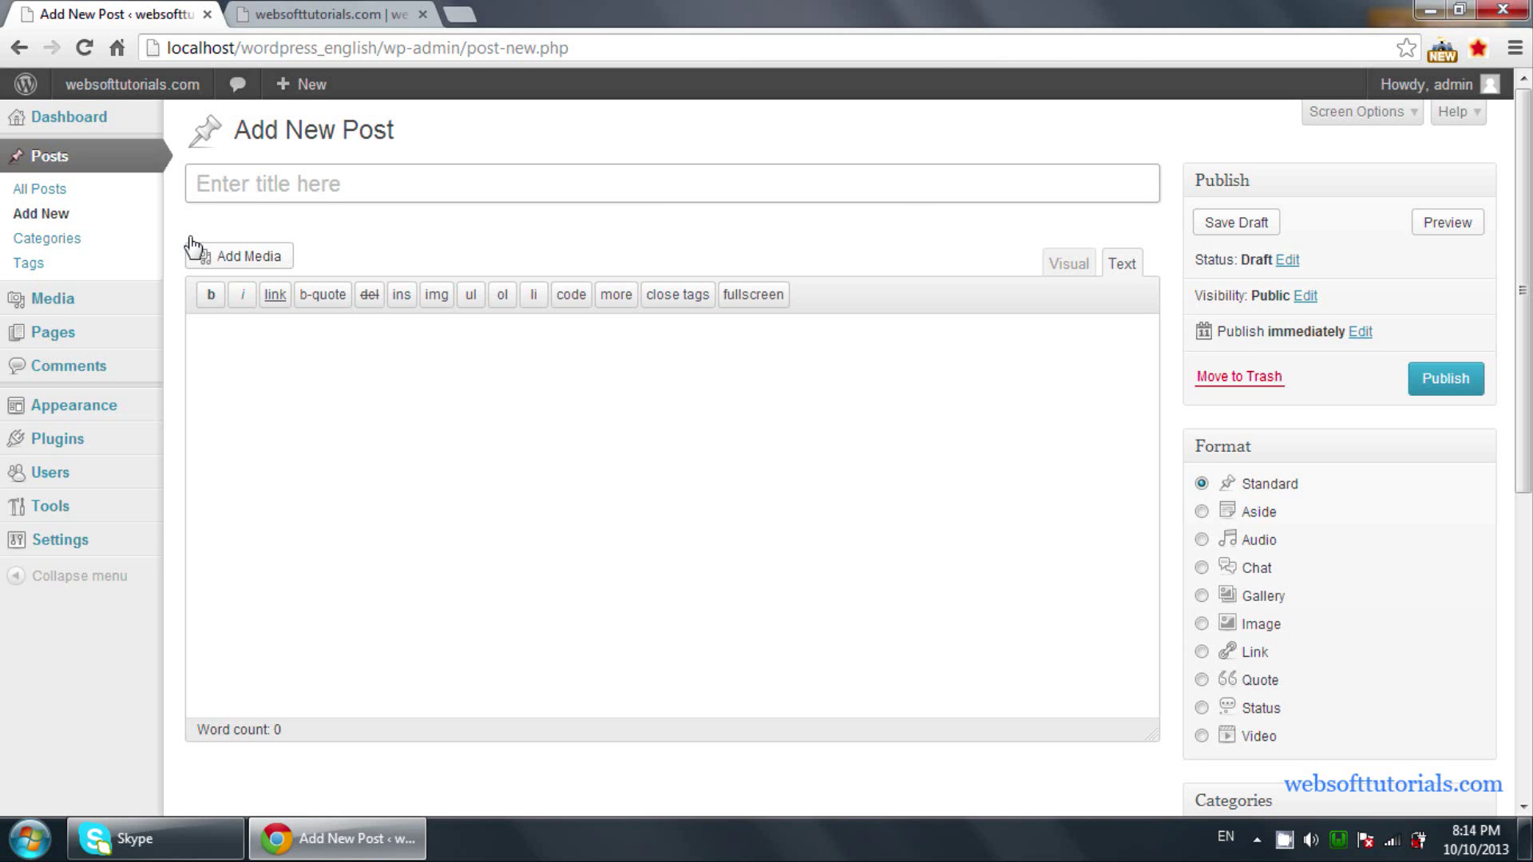
type("Ima")
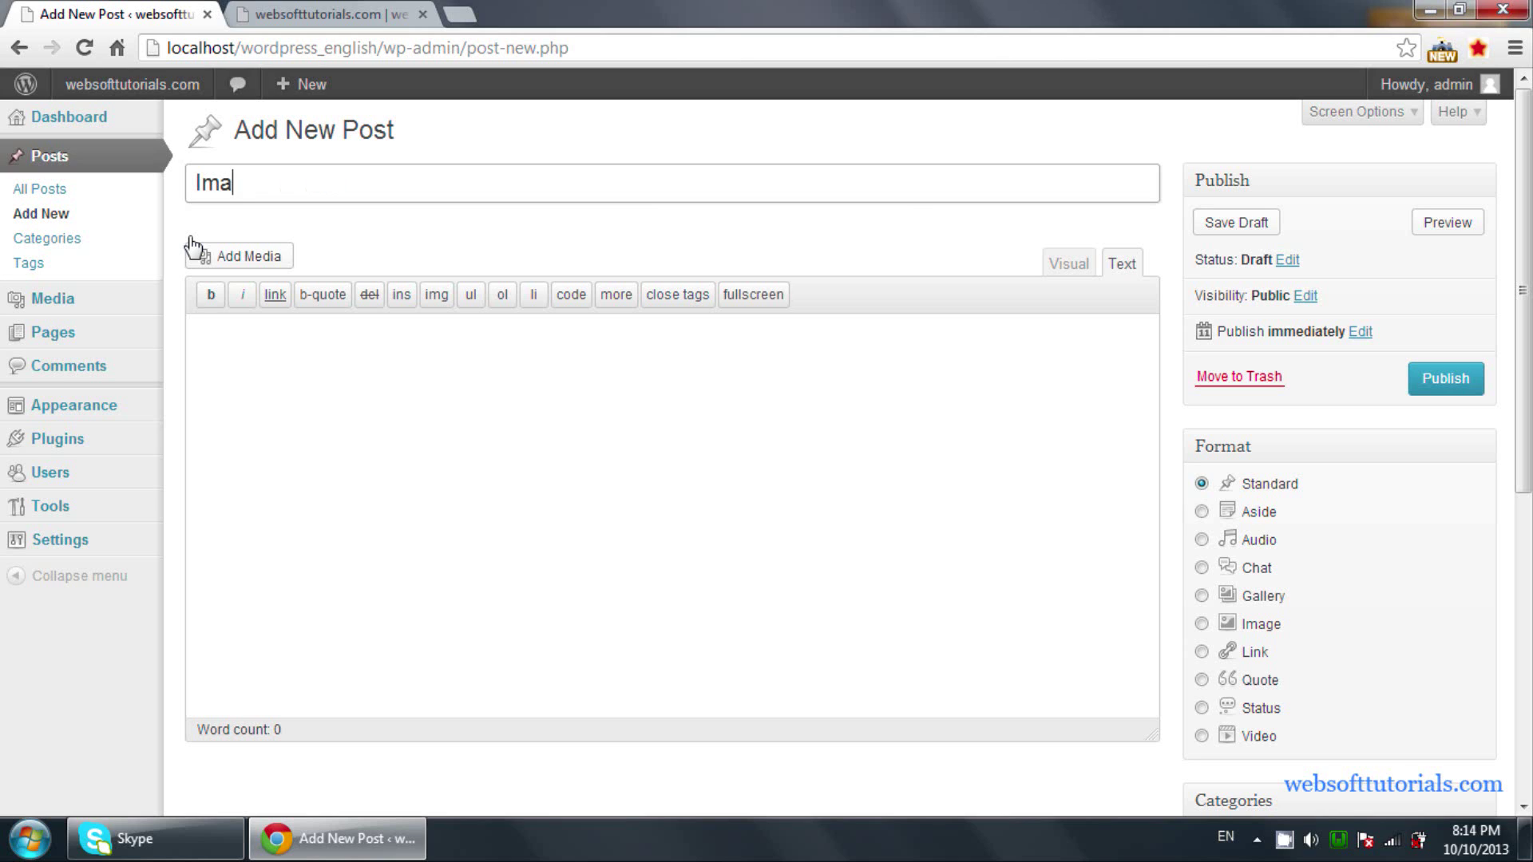
type("ge Post")
Step: Upload IMG-20131006-WA002.jpg from the computer through the Add Media uploader
left_click(270, 257)
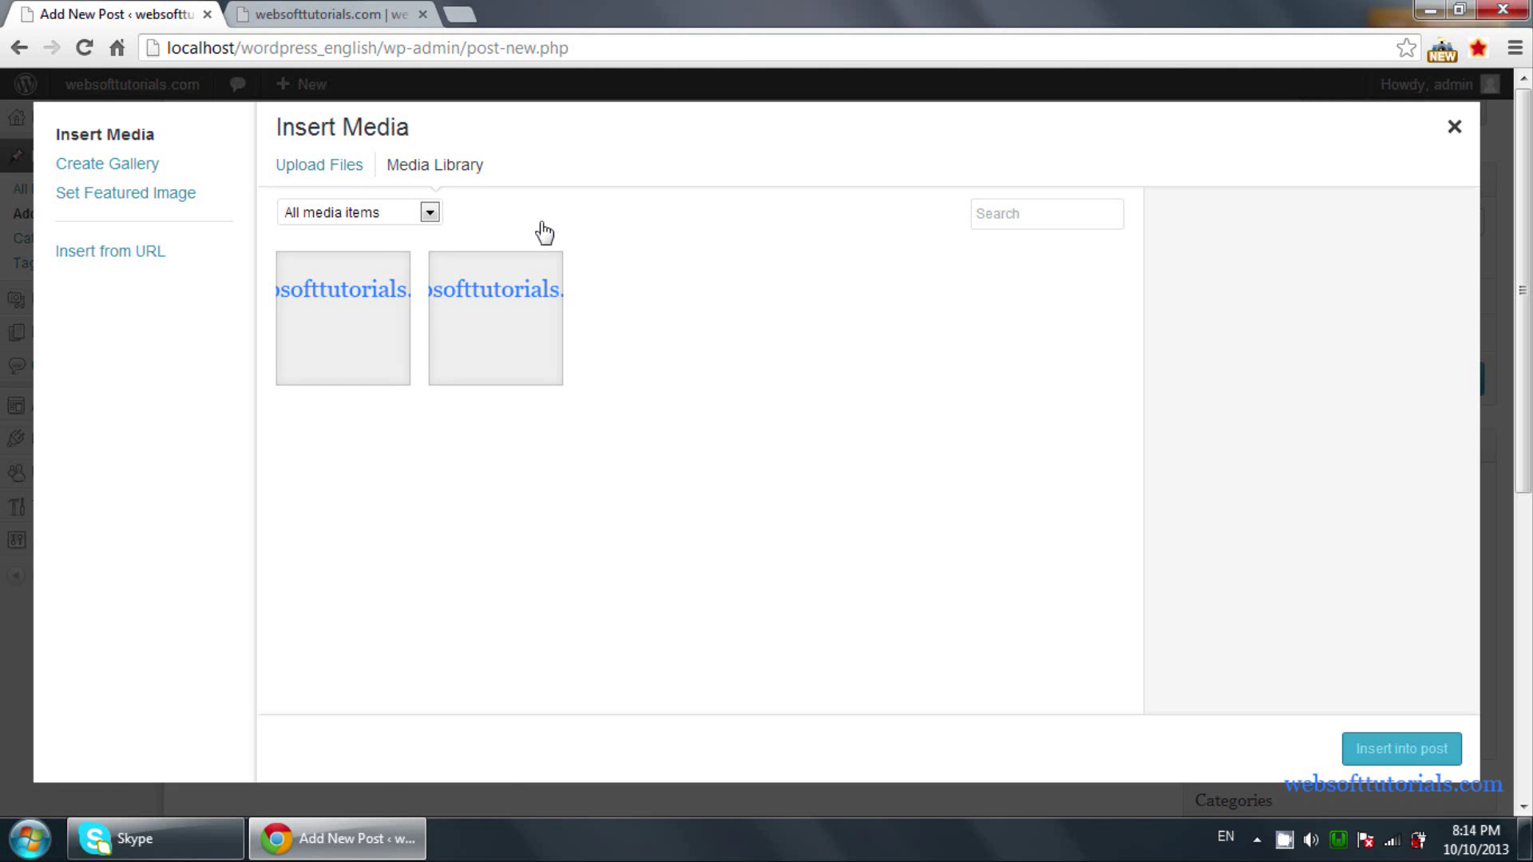
left_click(323, 169)
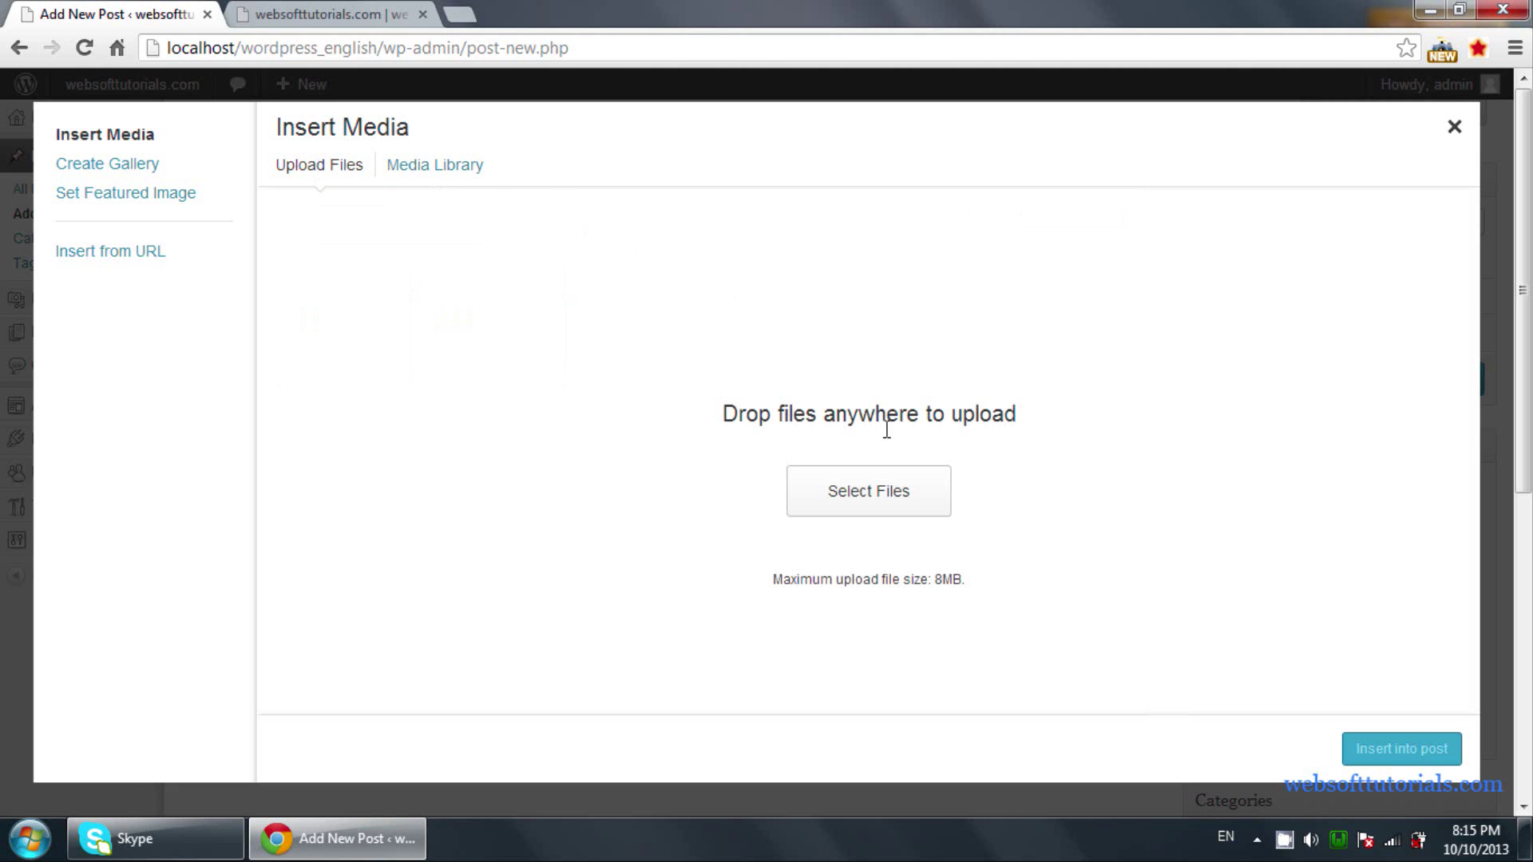
left_click(885, 496)
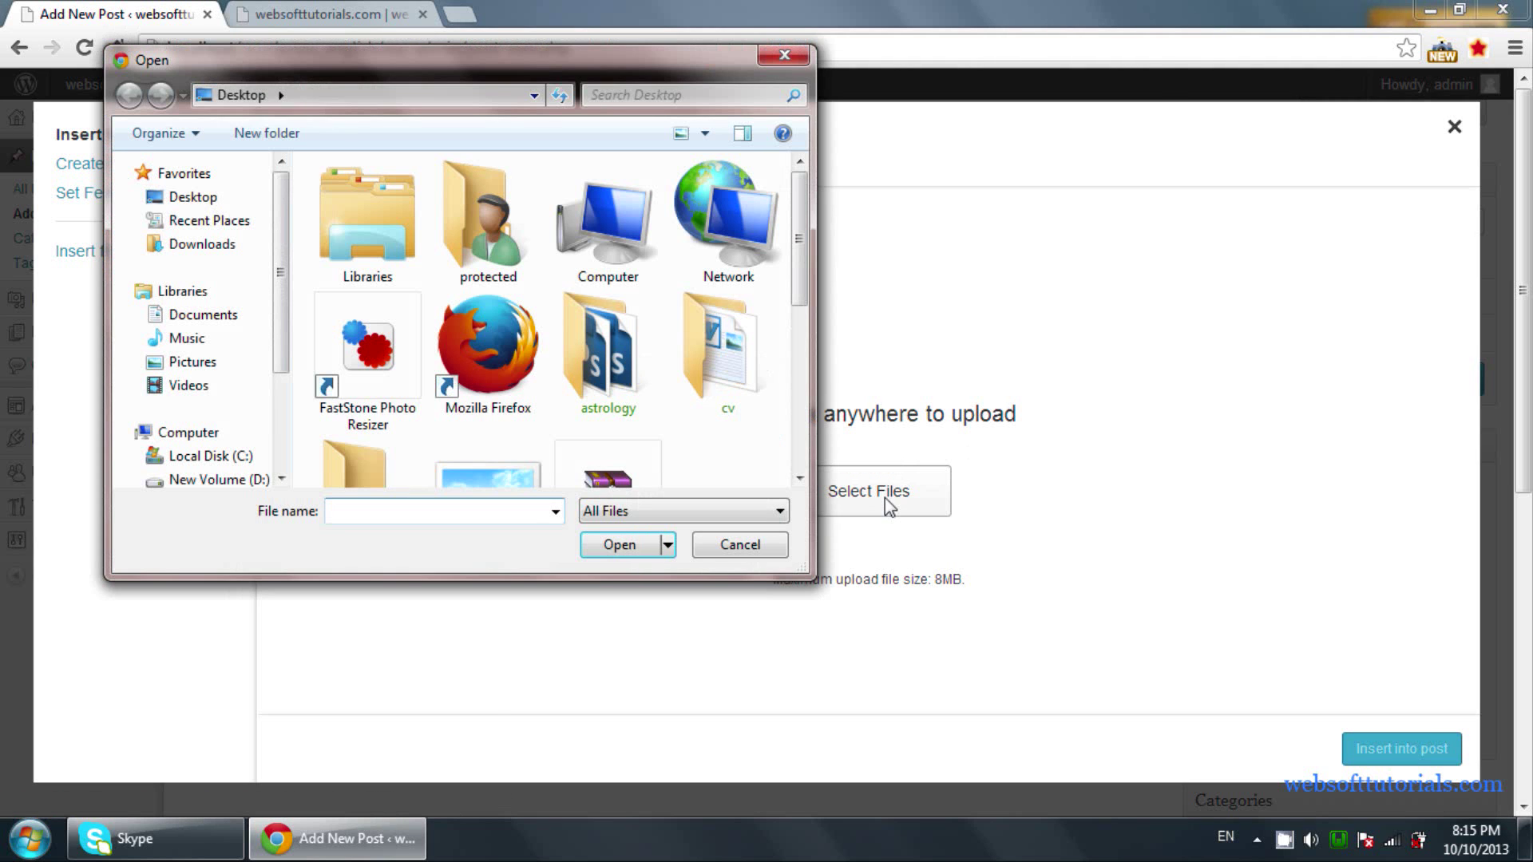
left_click_drag(807, 249, 802, 417)
double_click(640, 327)
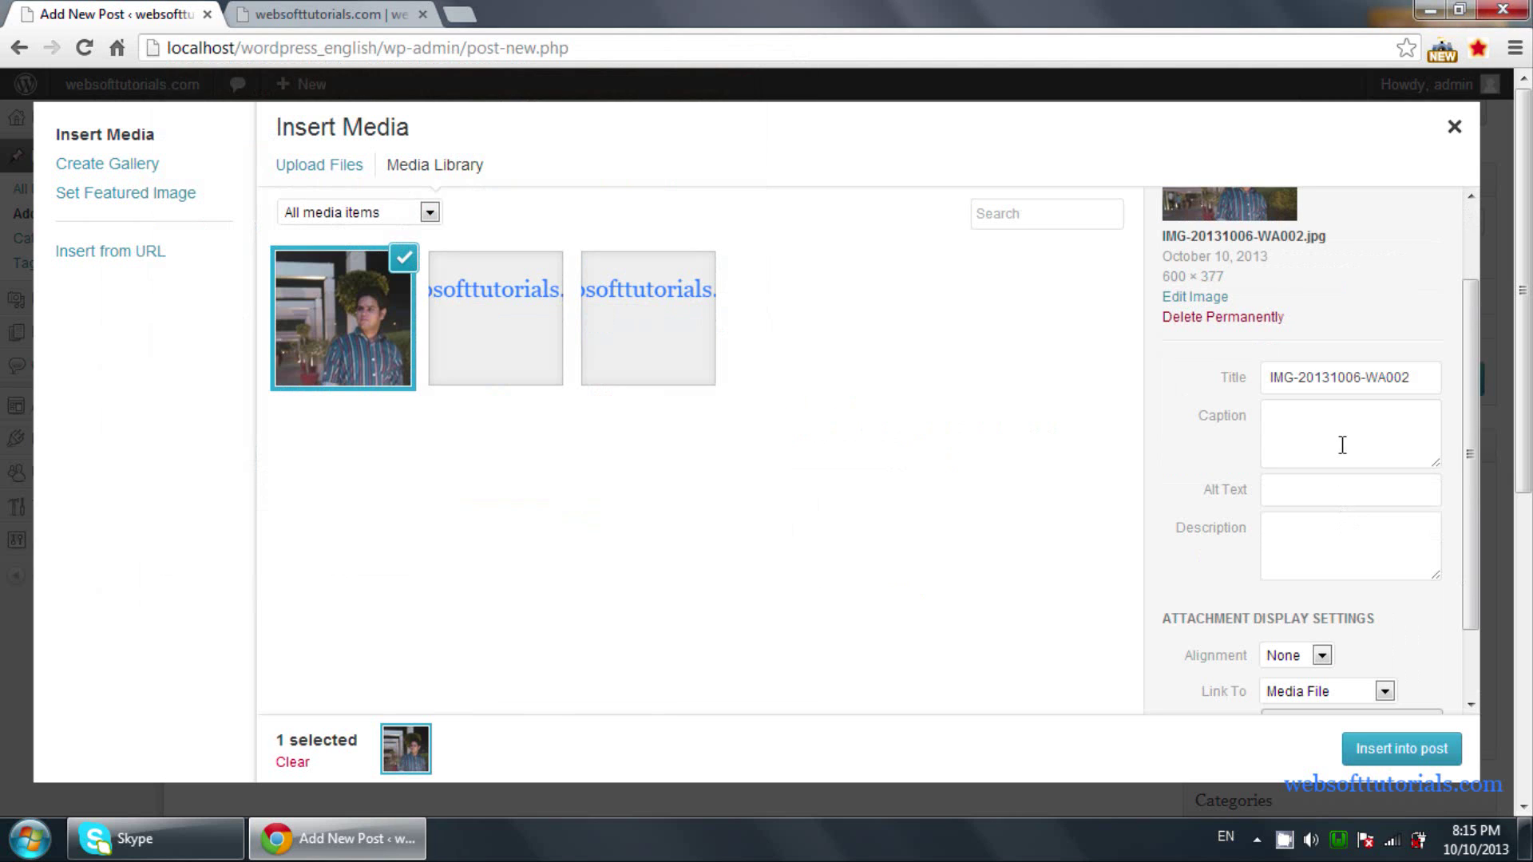
Step: Review the uploaded image's title, caption, alt text and description fields
left_click_drag(1416, 376, 1205, 397)
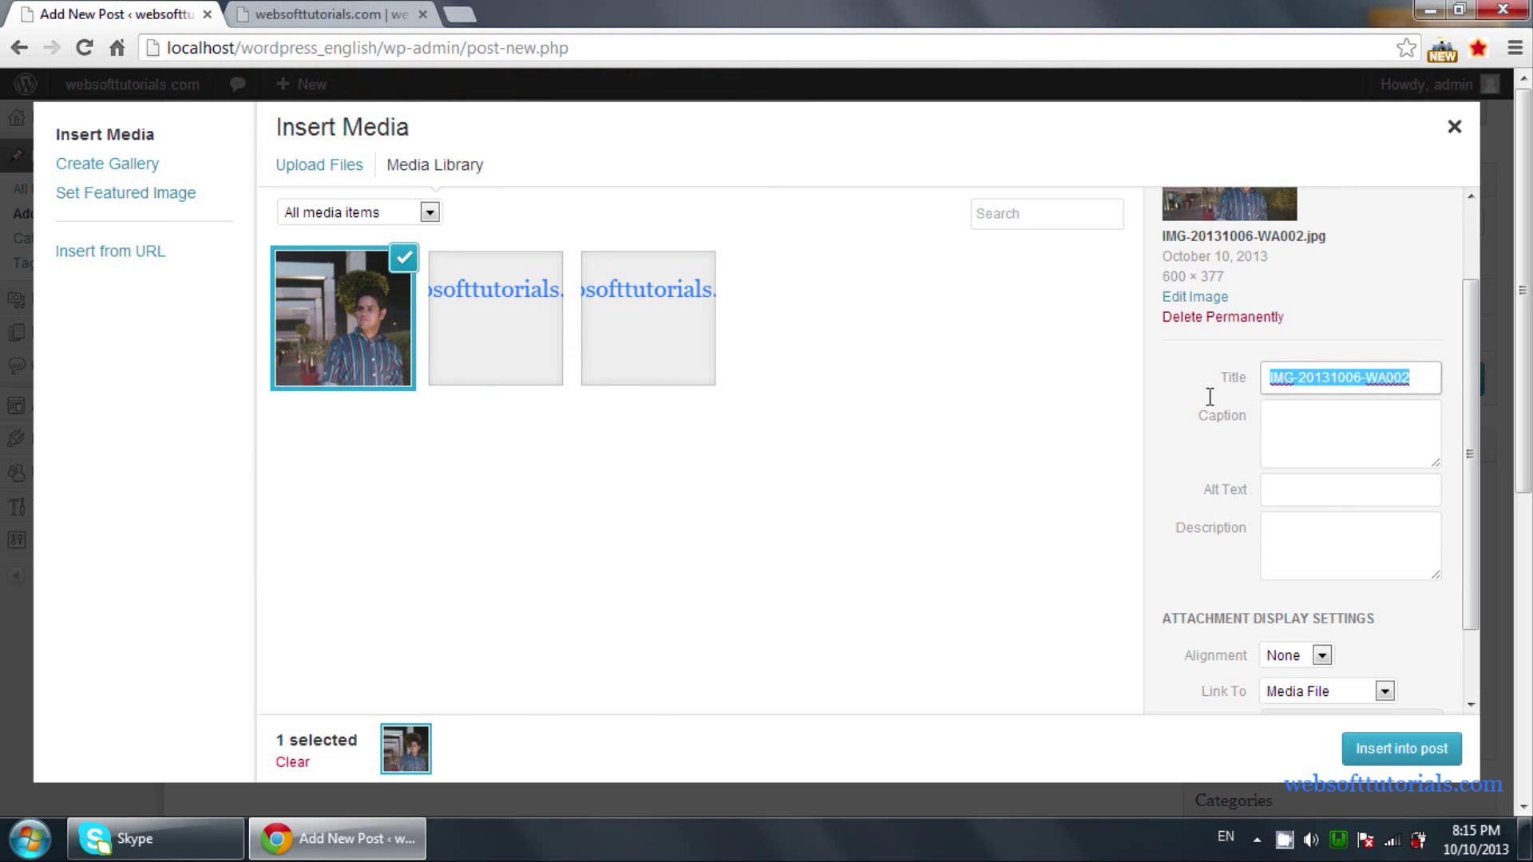
left_click(1363, 441)
left_click(1355, 491)
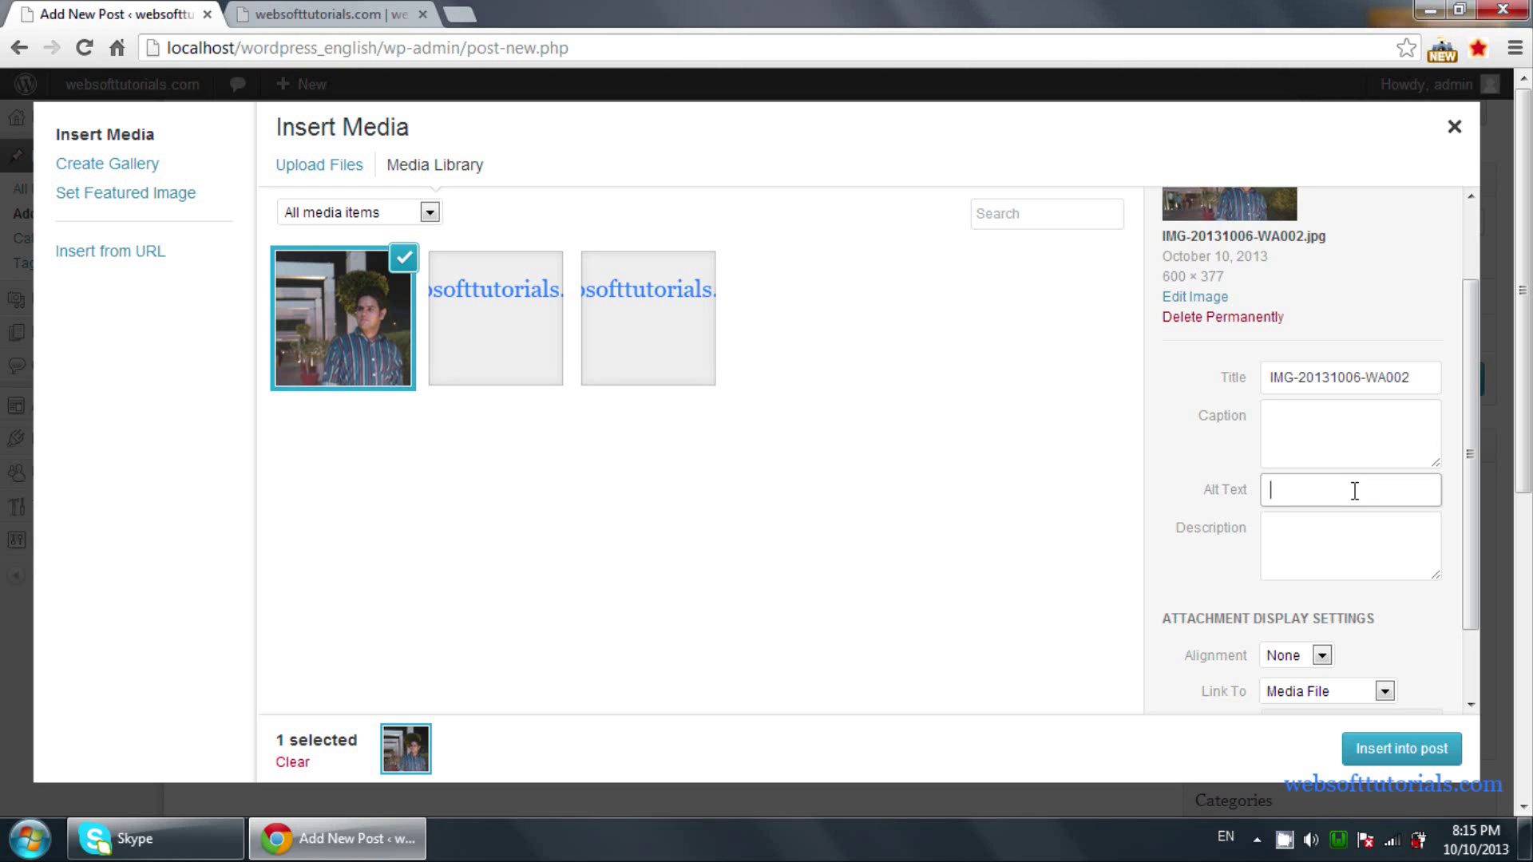
left_click(1348, 543)
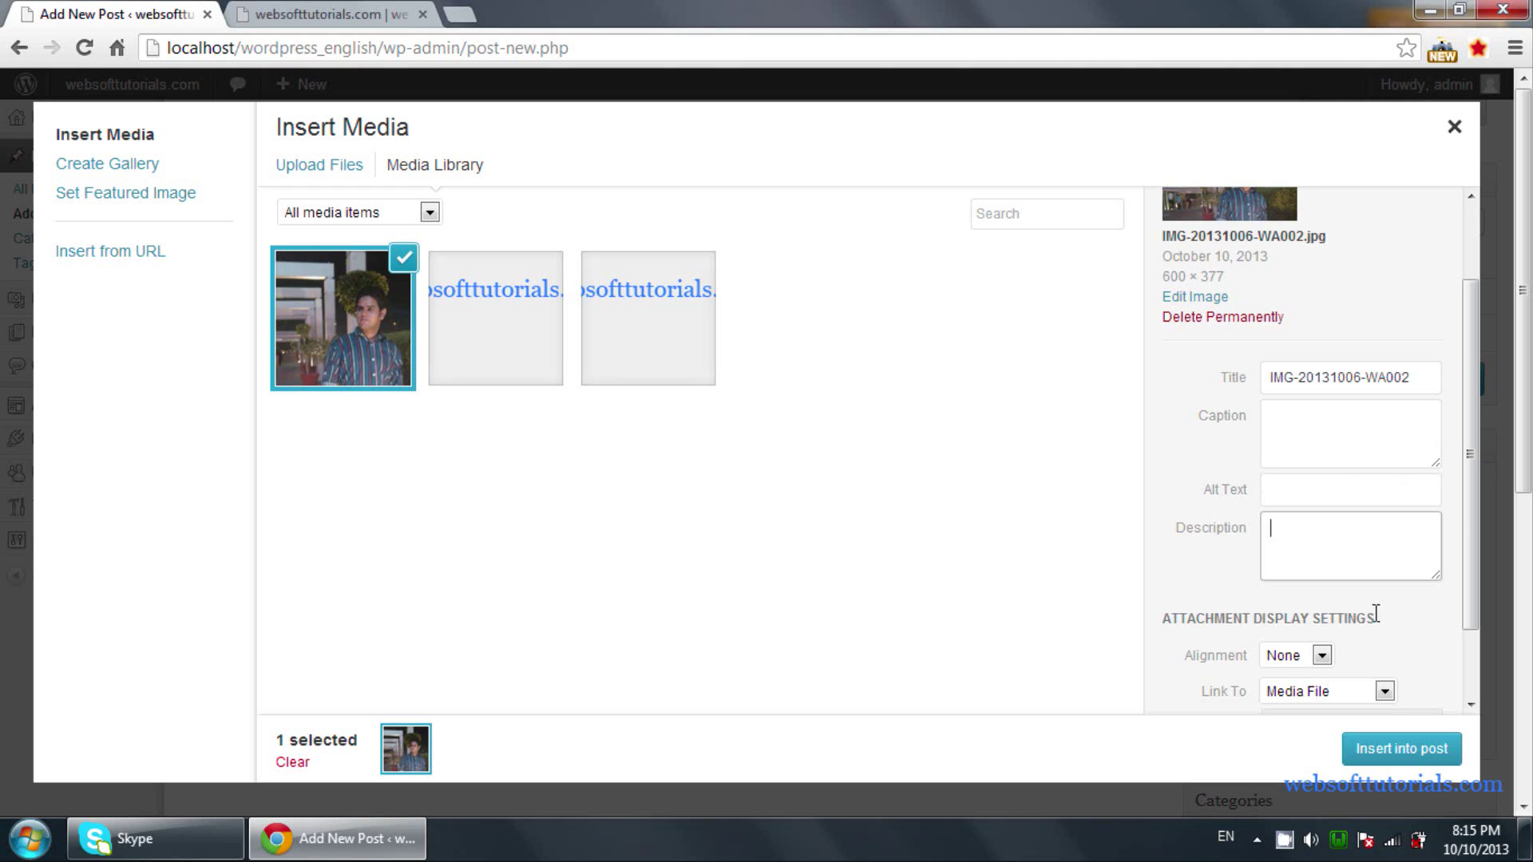
left_click_drag(1476, 501, 1469, 597)
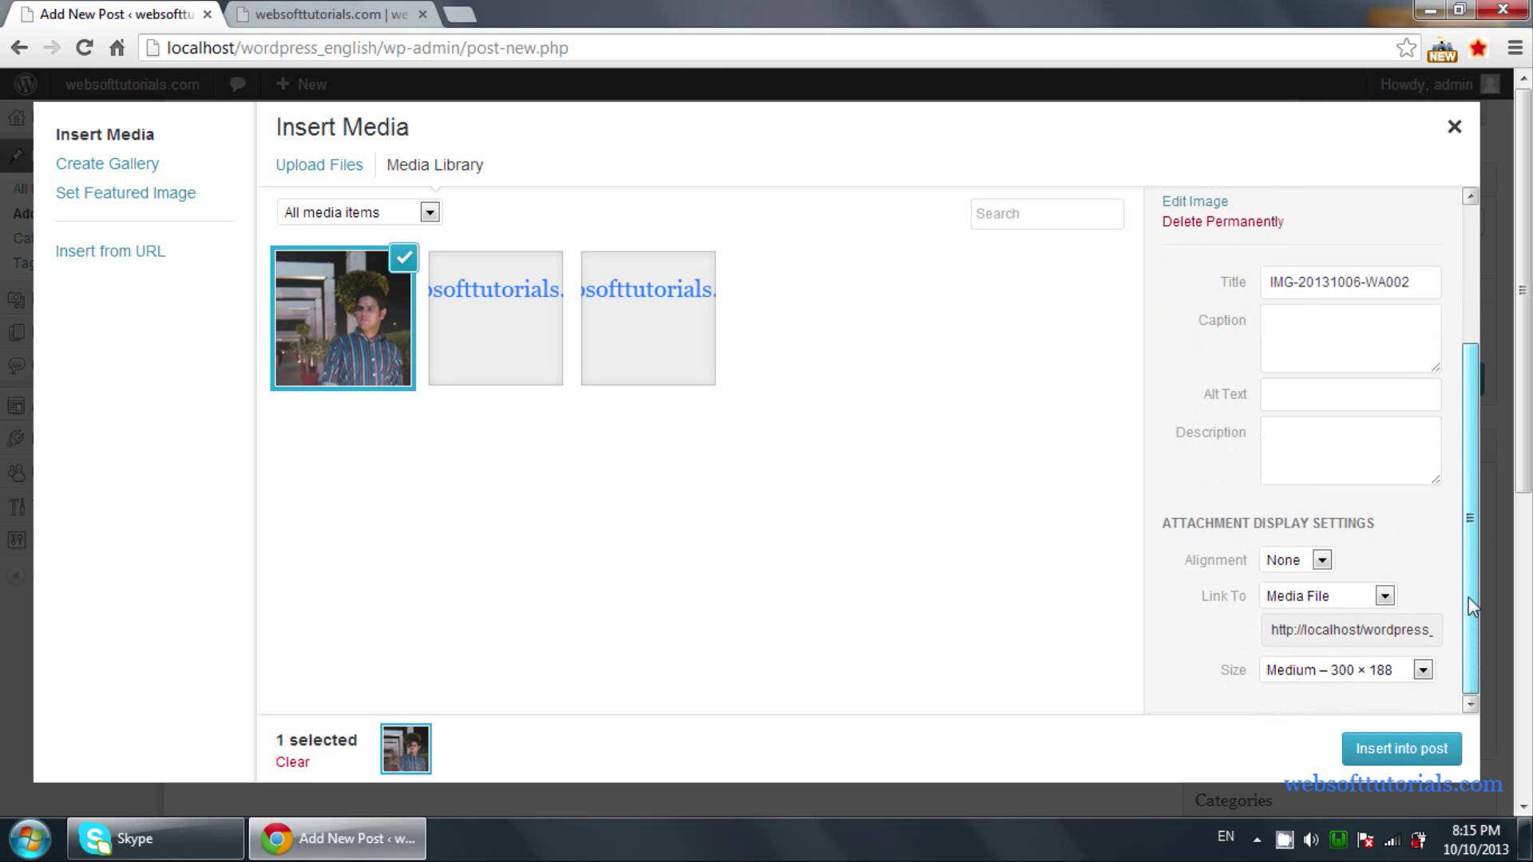
Step: Set Link To None and Size to Full Size 600 × 377, then insert the photo
left_click(1357, 603)
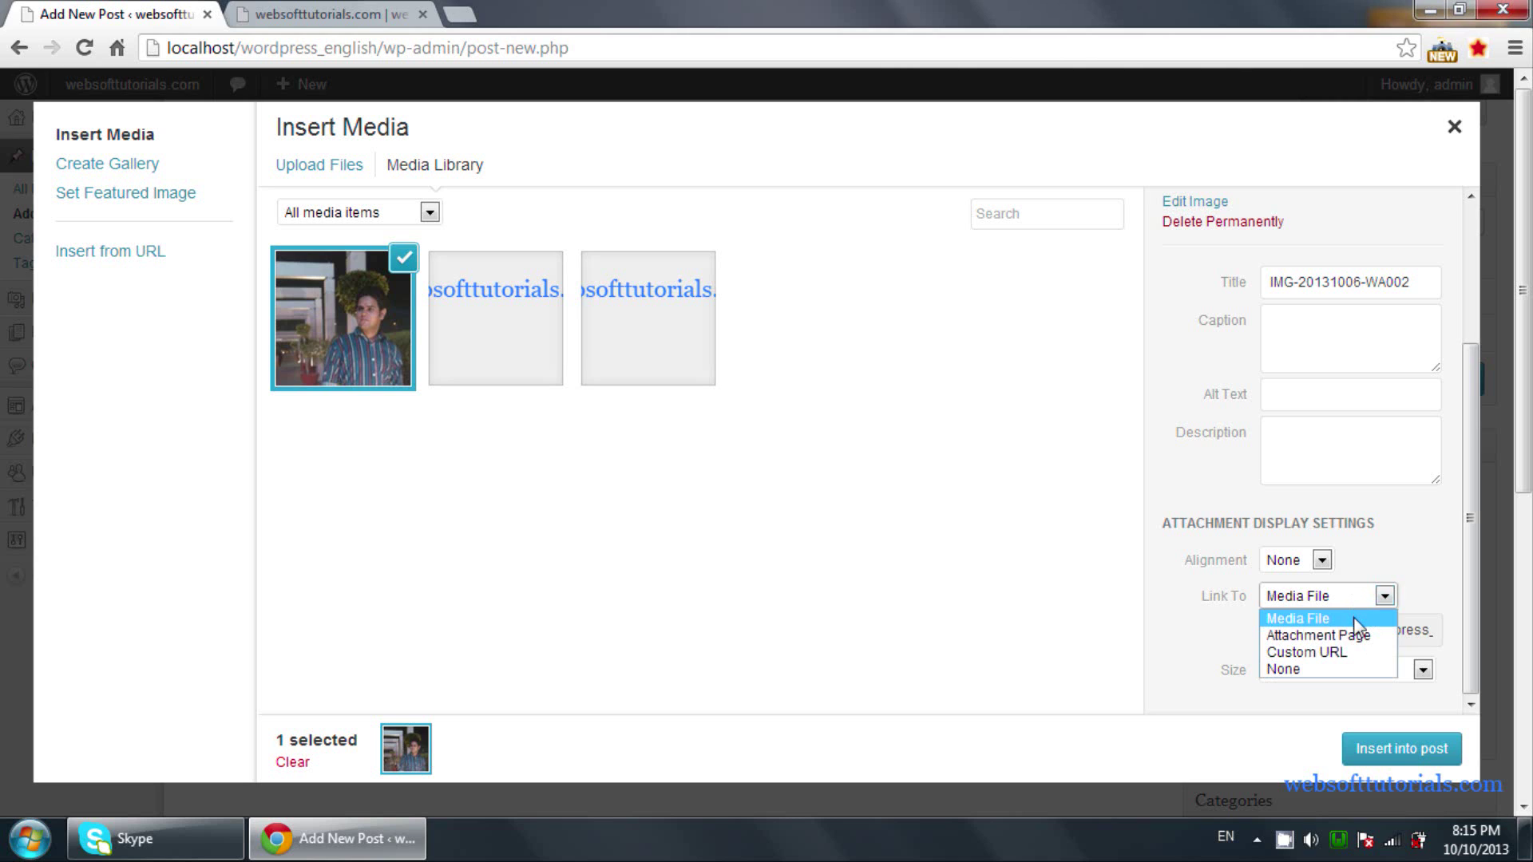
left_click(1348, 670)
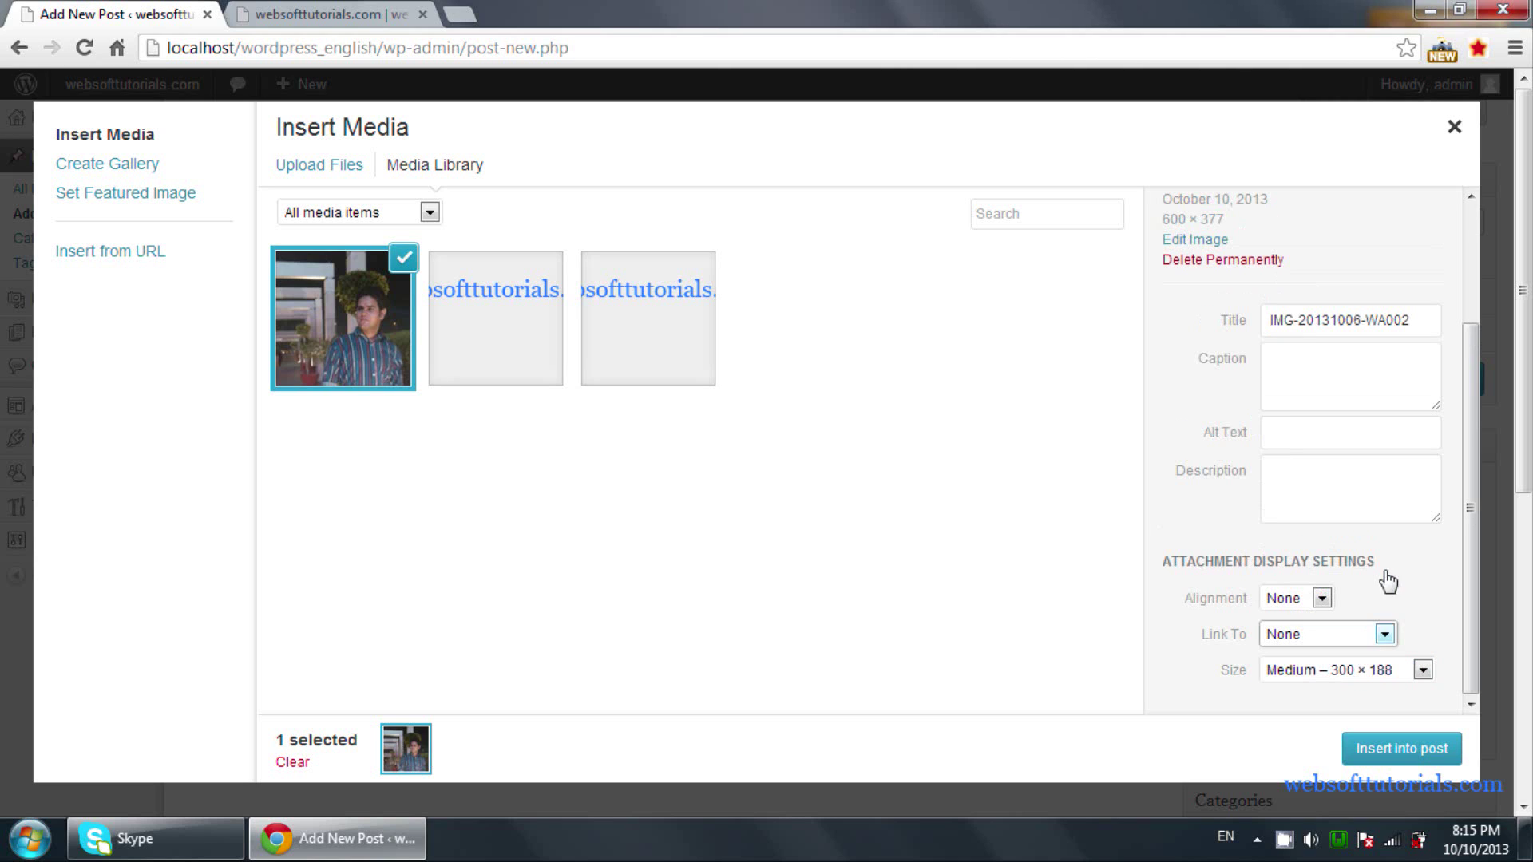
scroll(1408, 575, "down", 5)
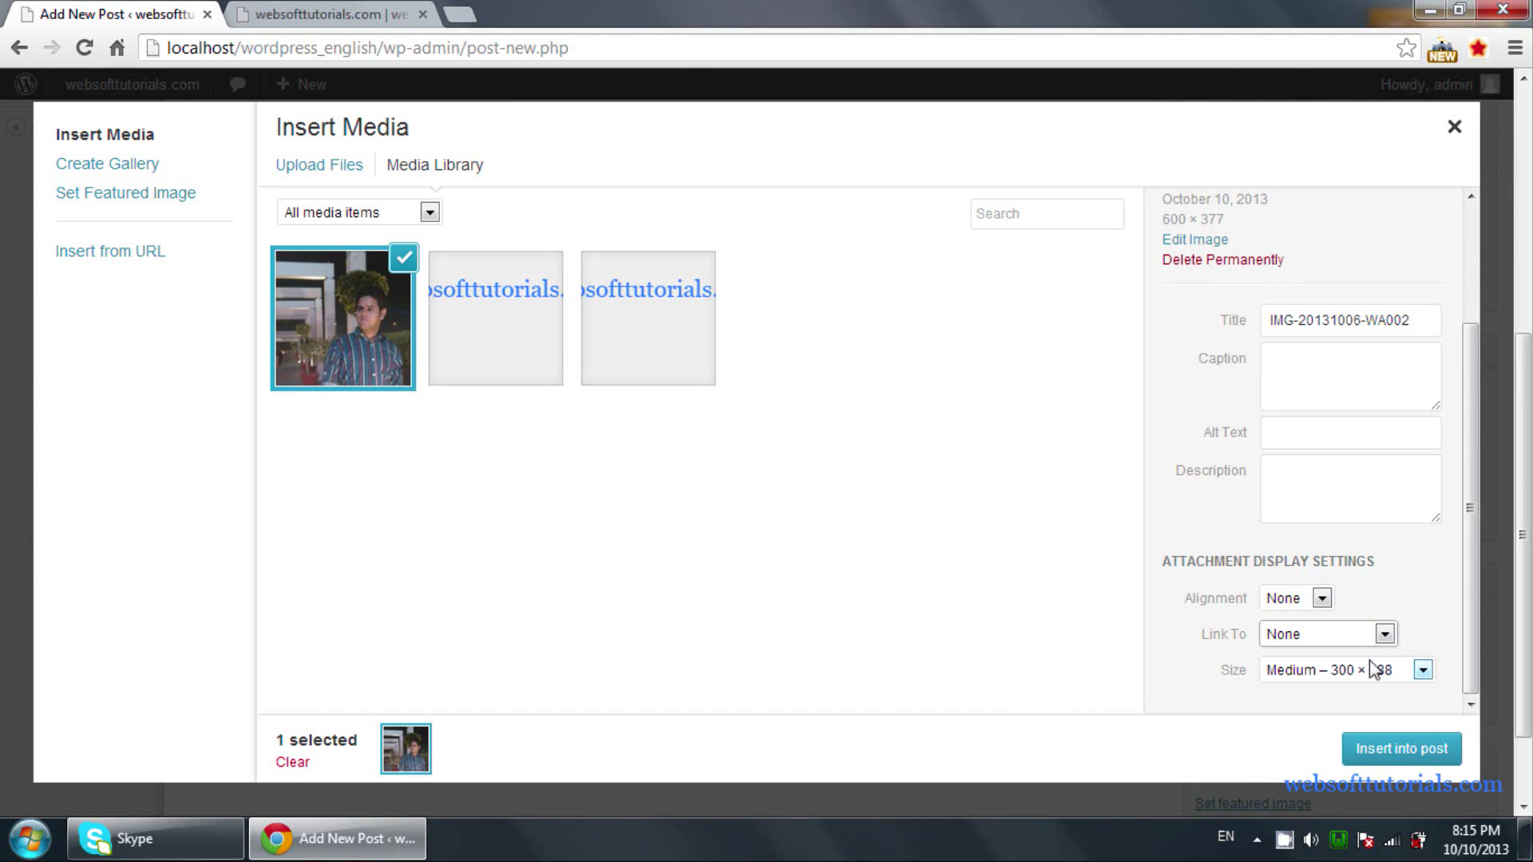
left_click(1423, 670)
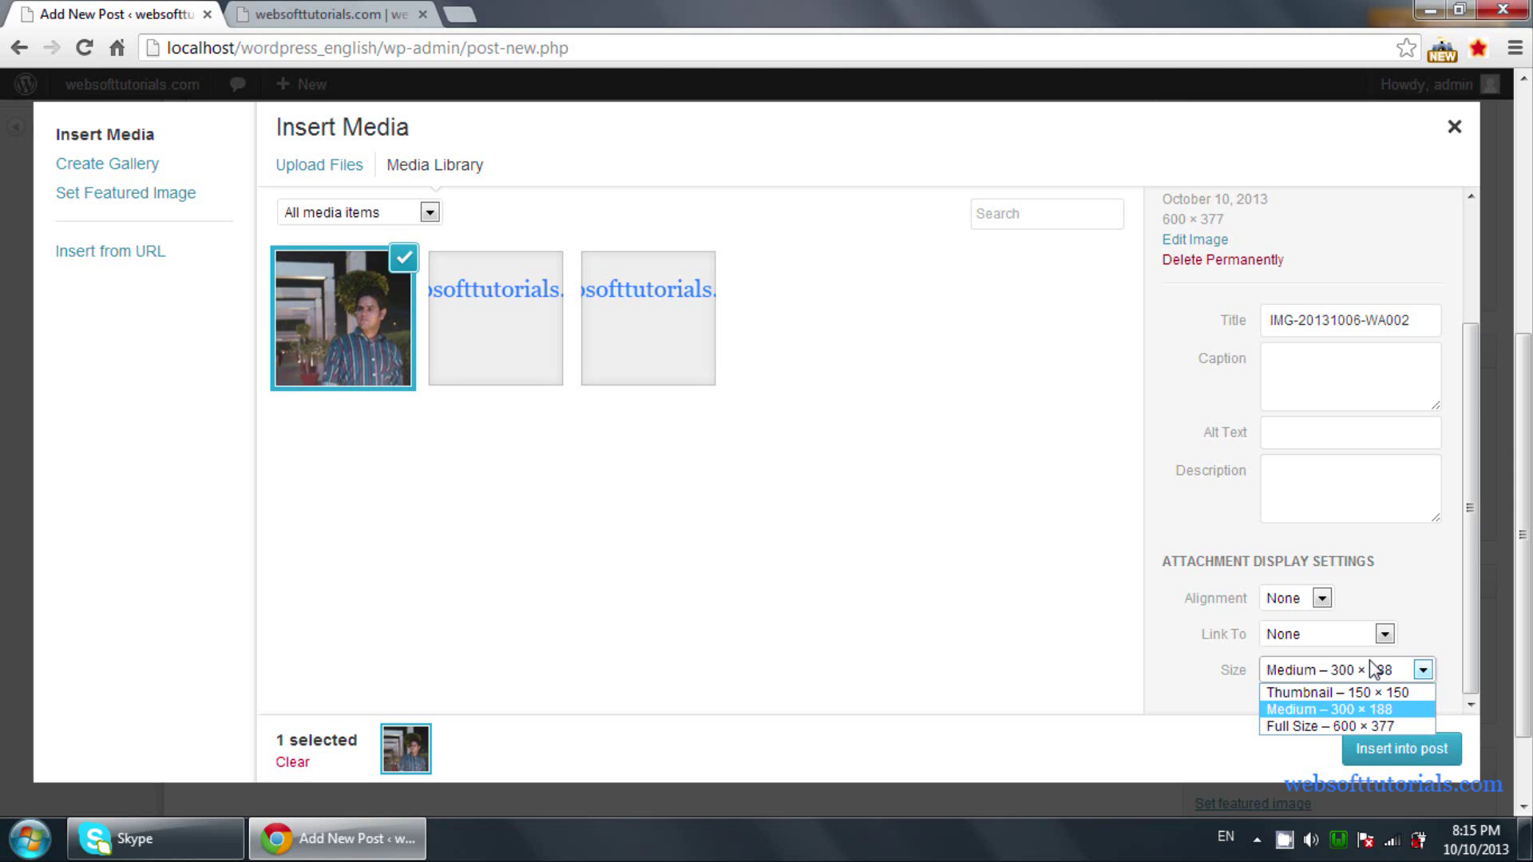
left_click(1372, 726)
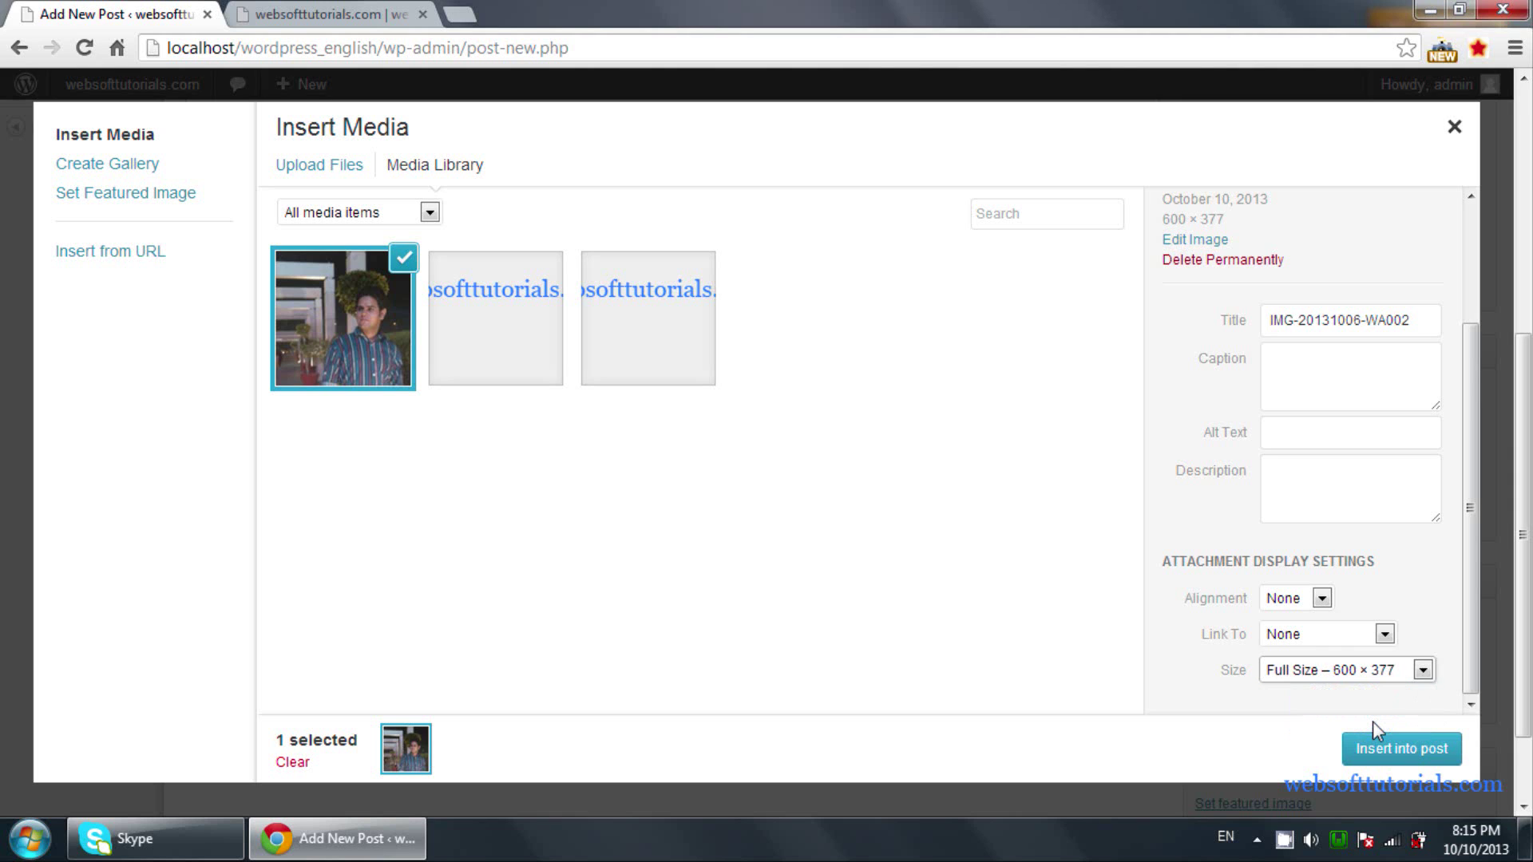
left_click(1380, 763)
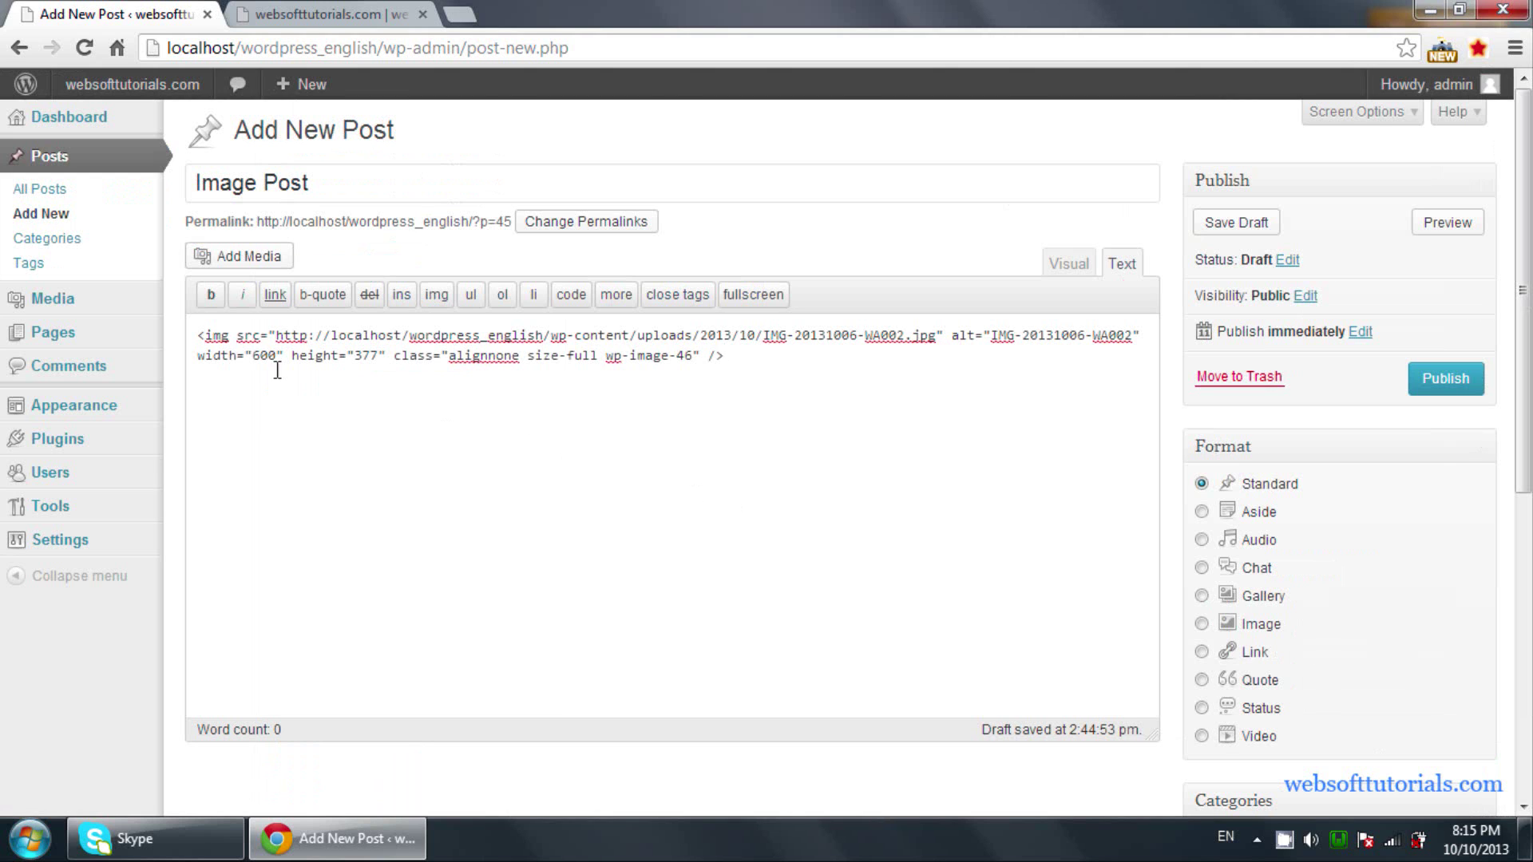
Step: Check the rendered photo in the Visual editor and publish Image Post
left_click(1069, 264)
scroll(937, 433, "down", 7)
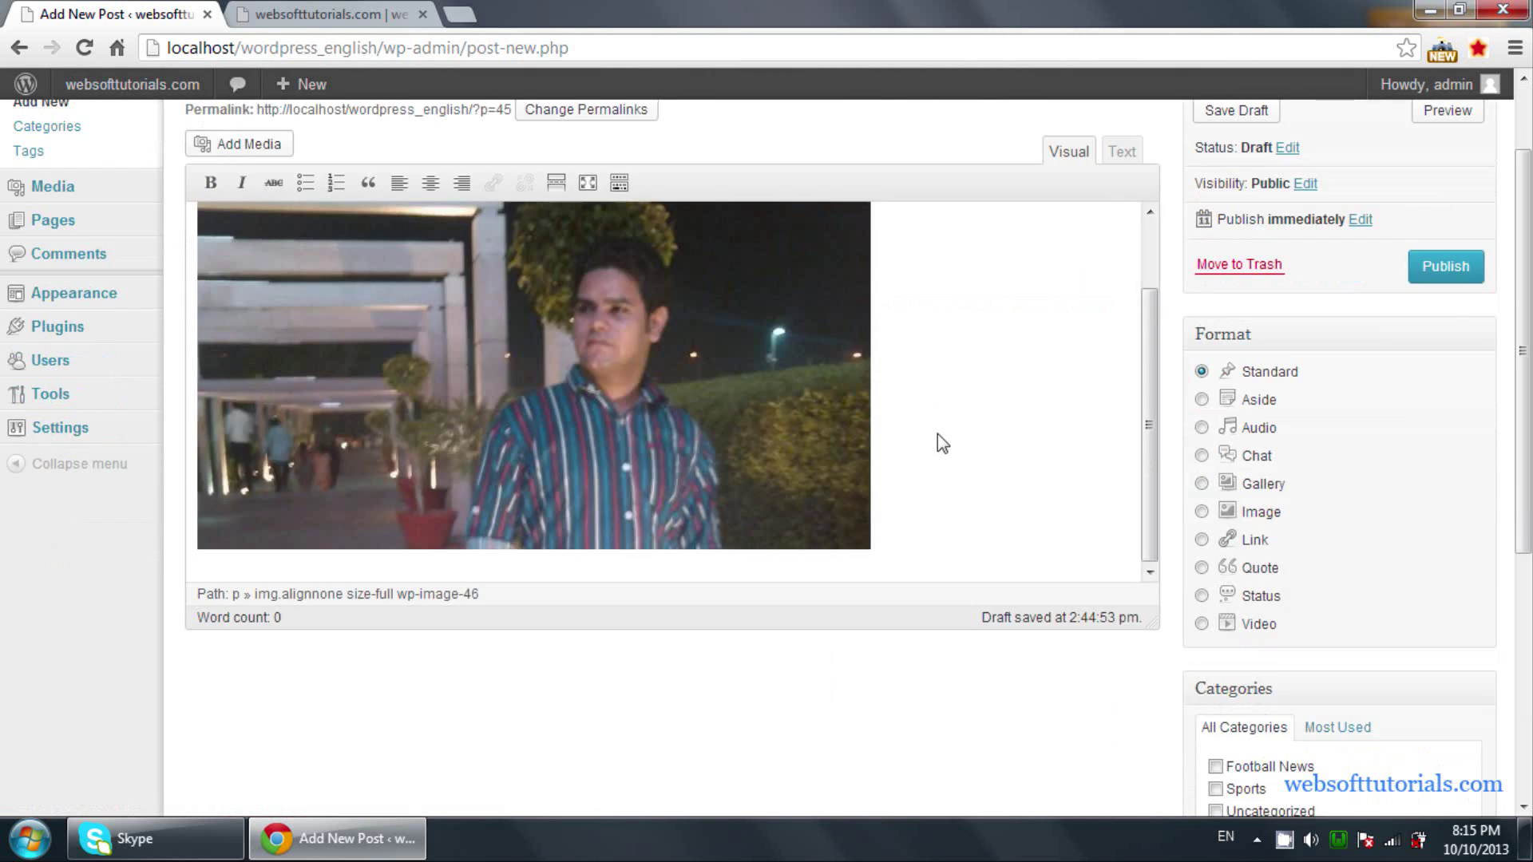
scroll(1098, 476, "up", 5)
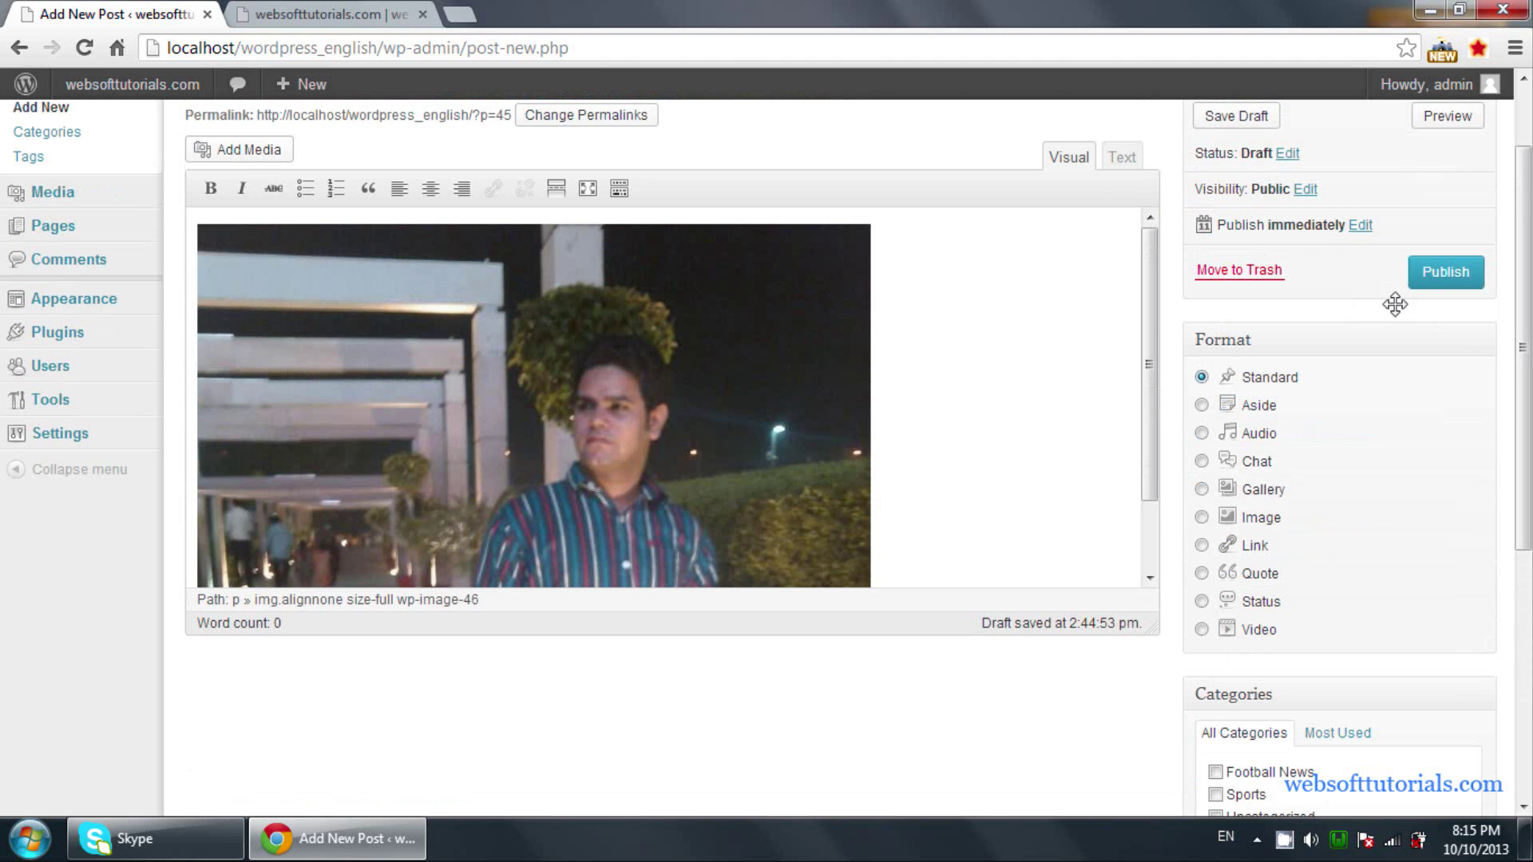
left_click(1442, 279)
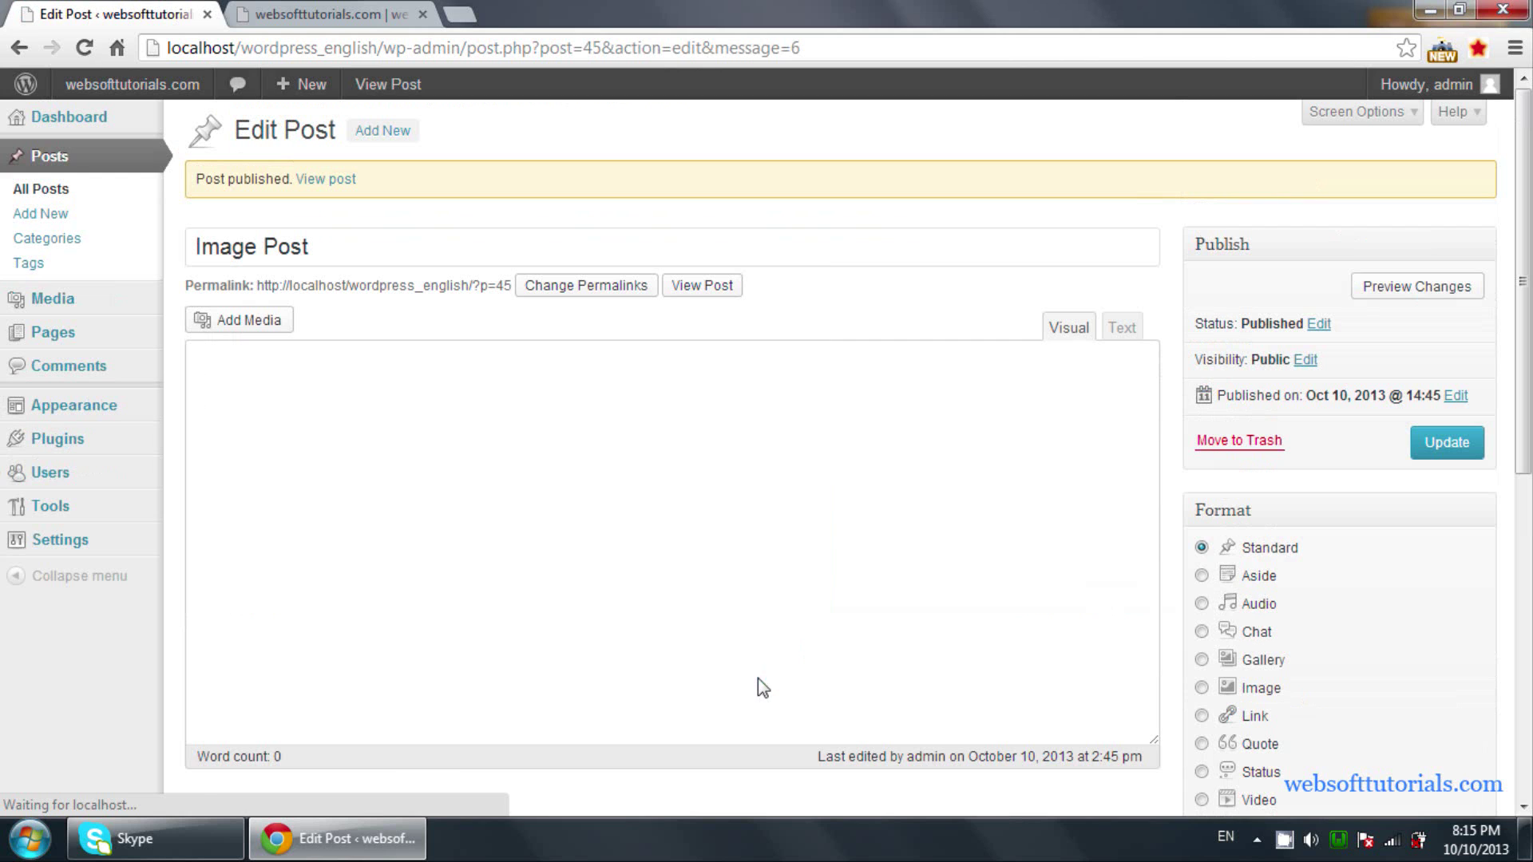
right_click(702, 295)
Step: View the published Image Post in a new tab, then return to the Edit Post tab
left_click(721, 303)
left_click(328, 14)
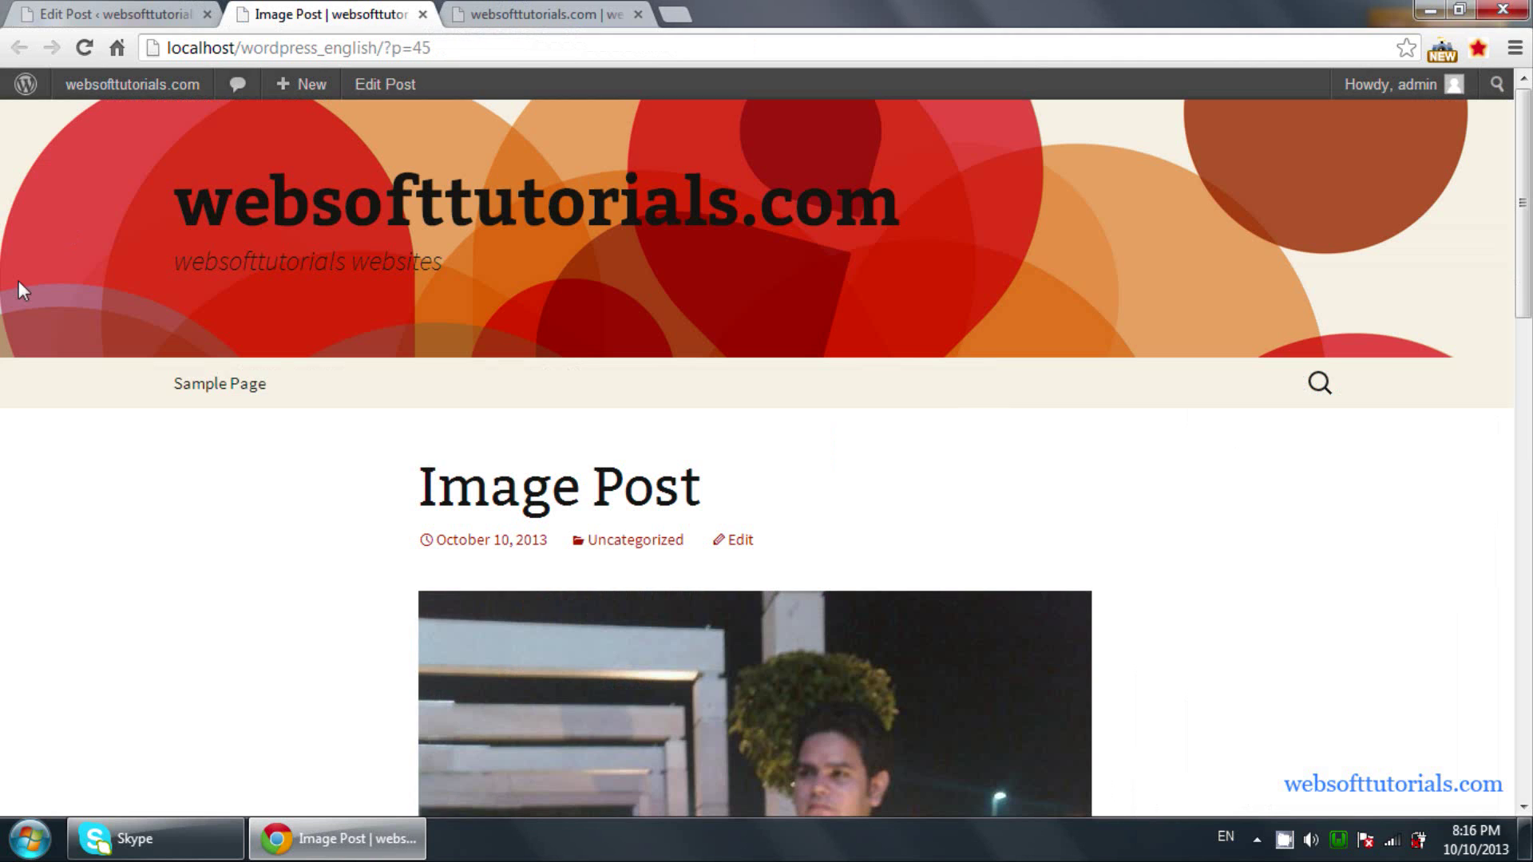
scroll(17, 280, "down", 7)
scroll(183, 337, "up", 3)
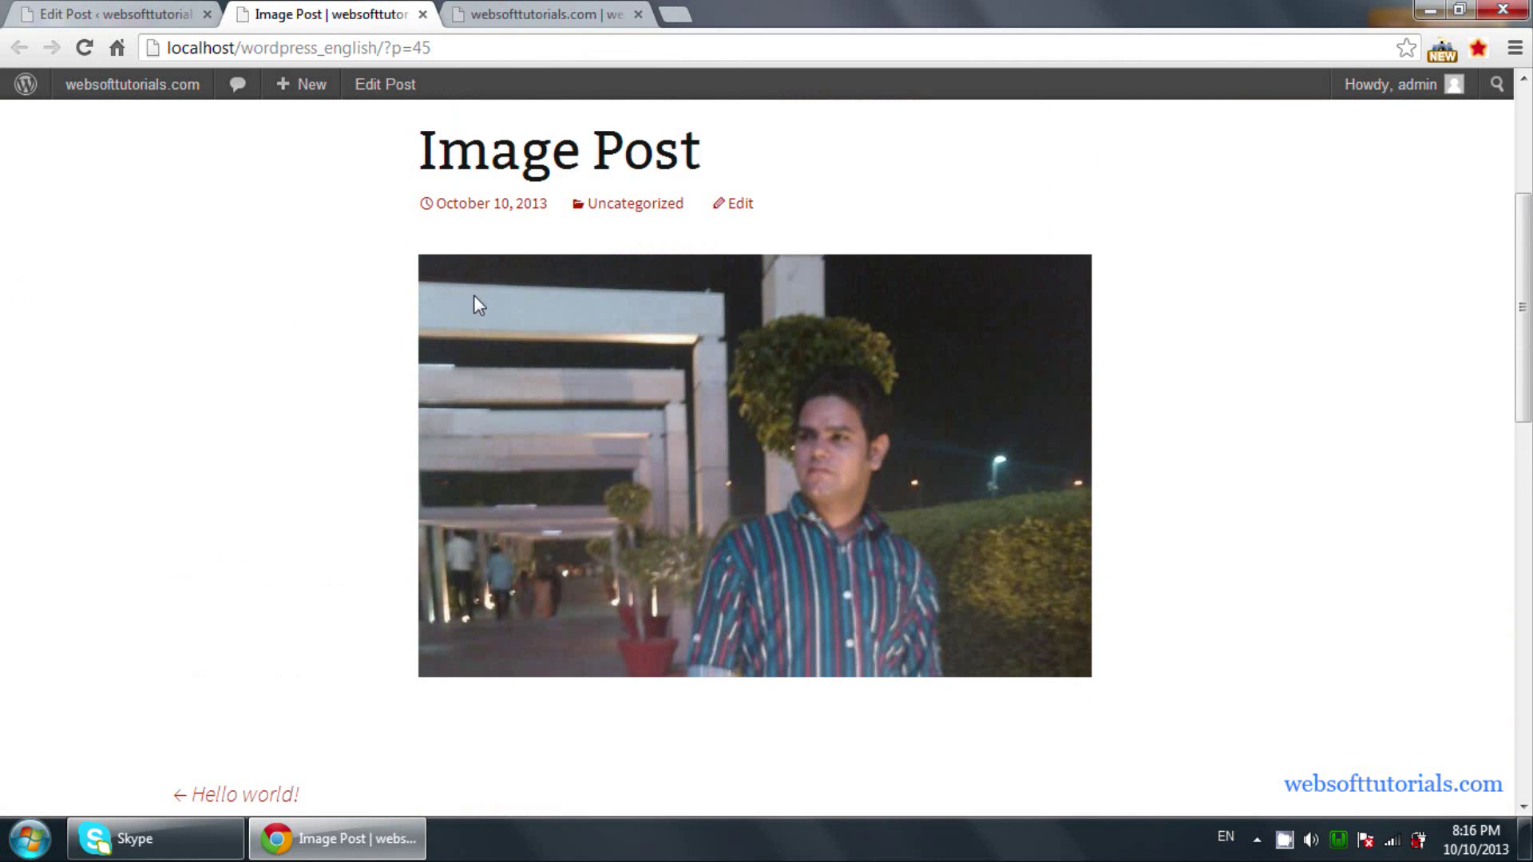
left_click(150, 11)
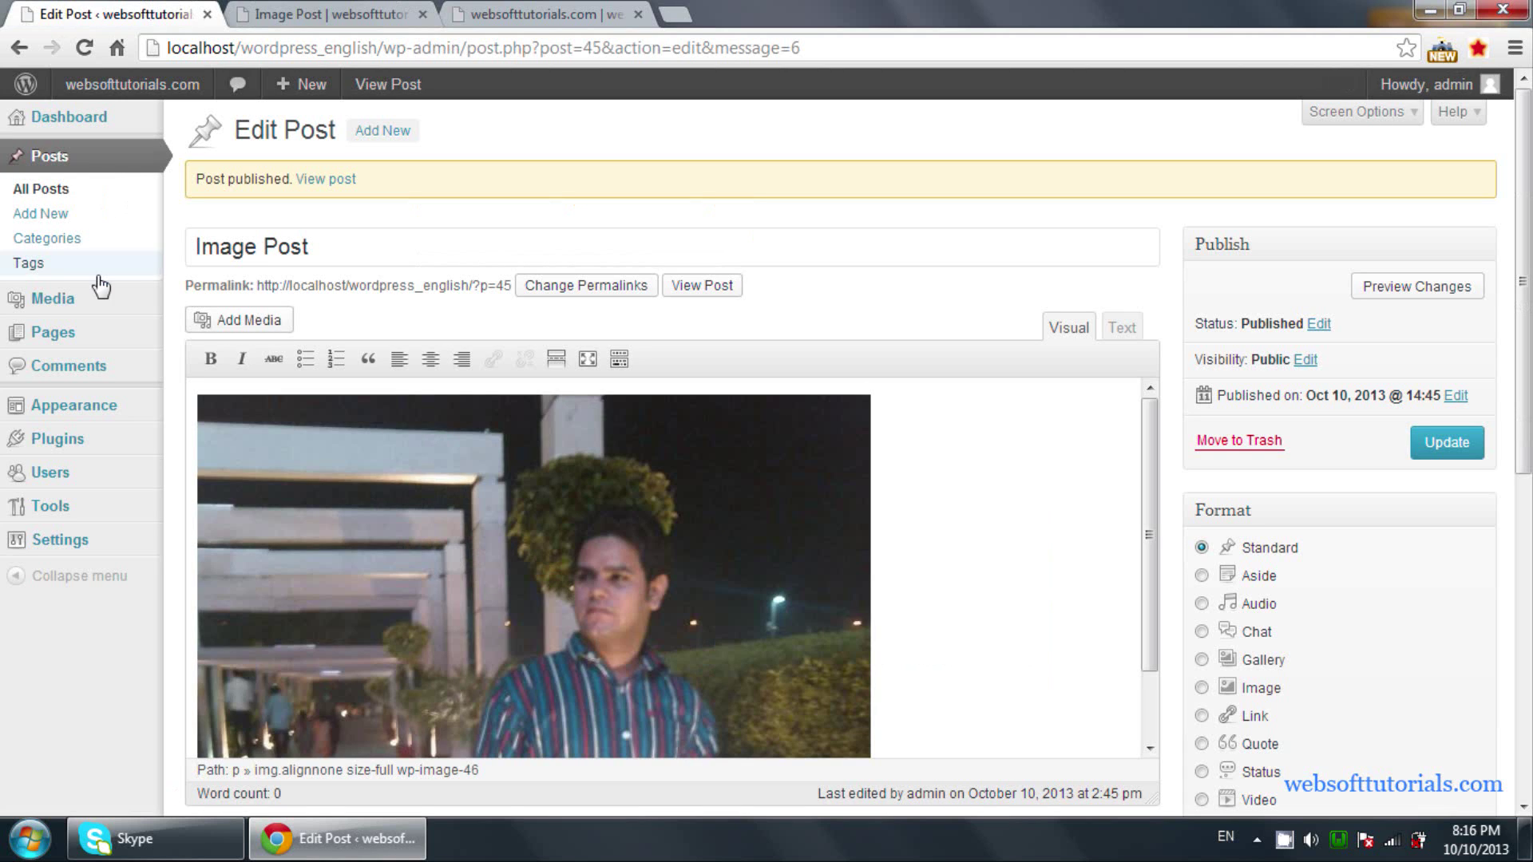
mouse_move(99, 297)
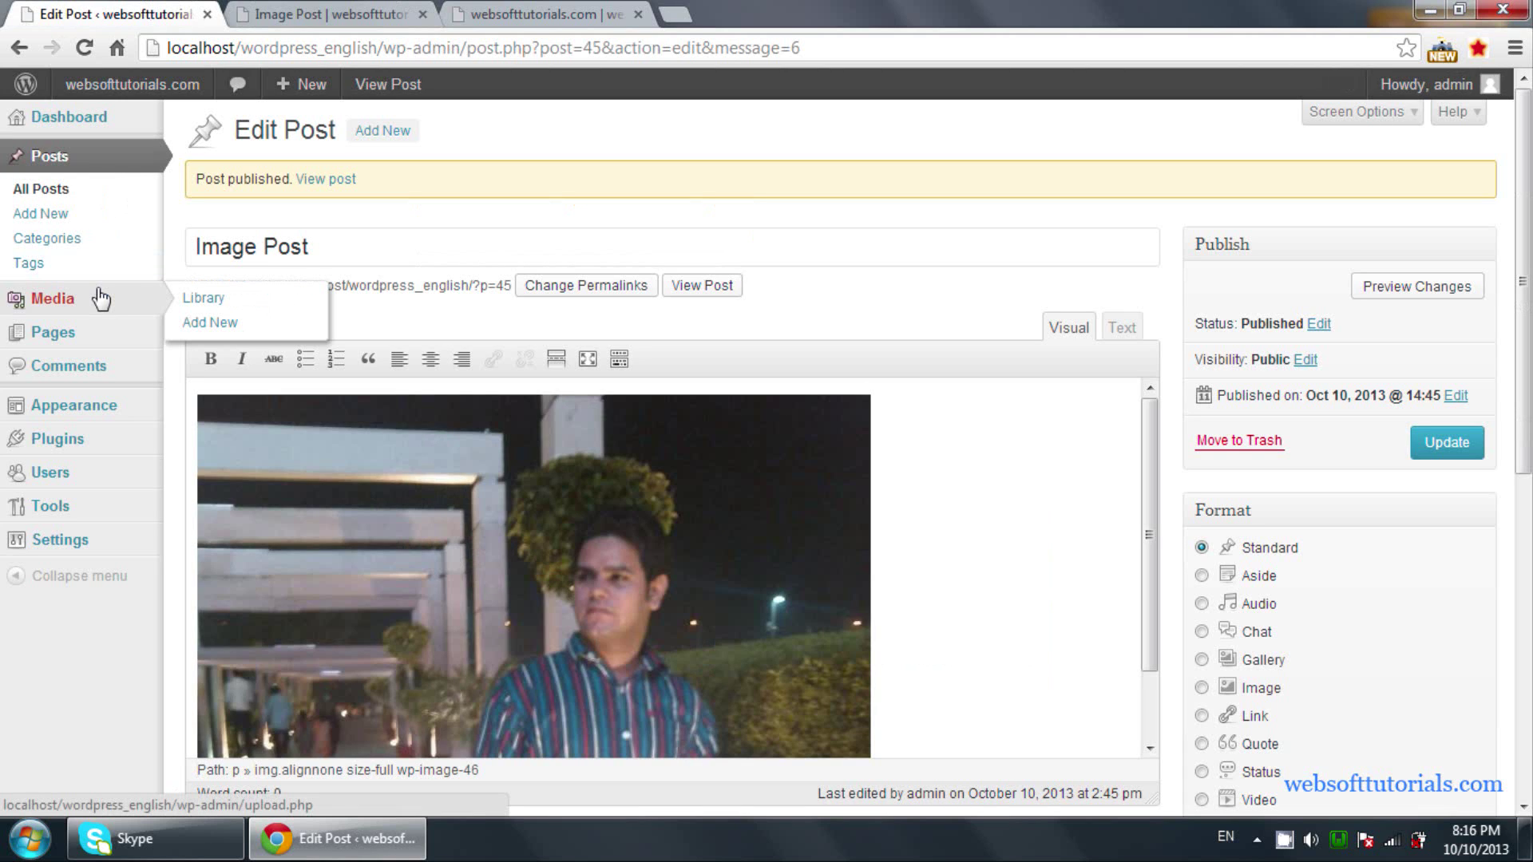
Step: Open the Media Library, check the site tabs, and bring up the All Posts link menu
left_click(208, 302)
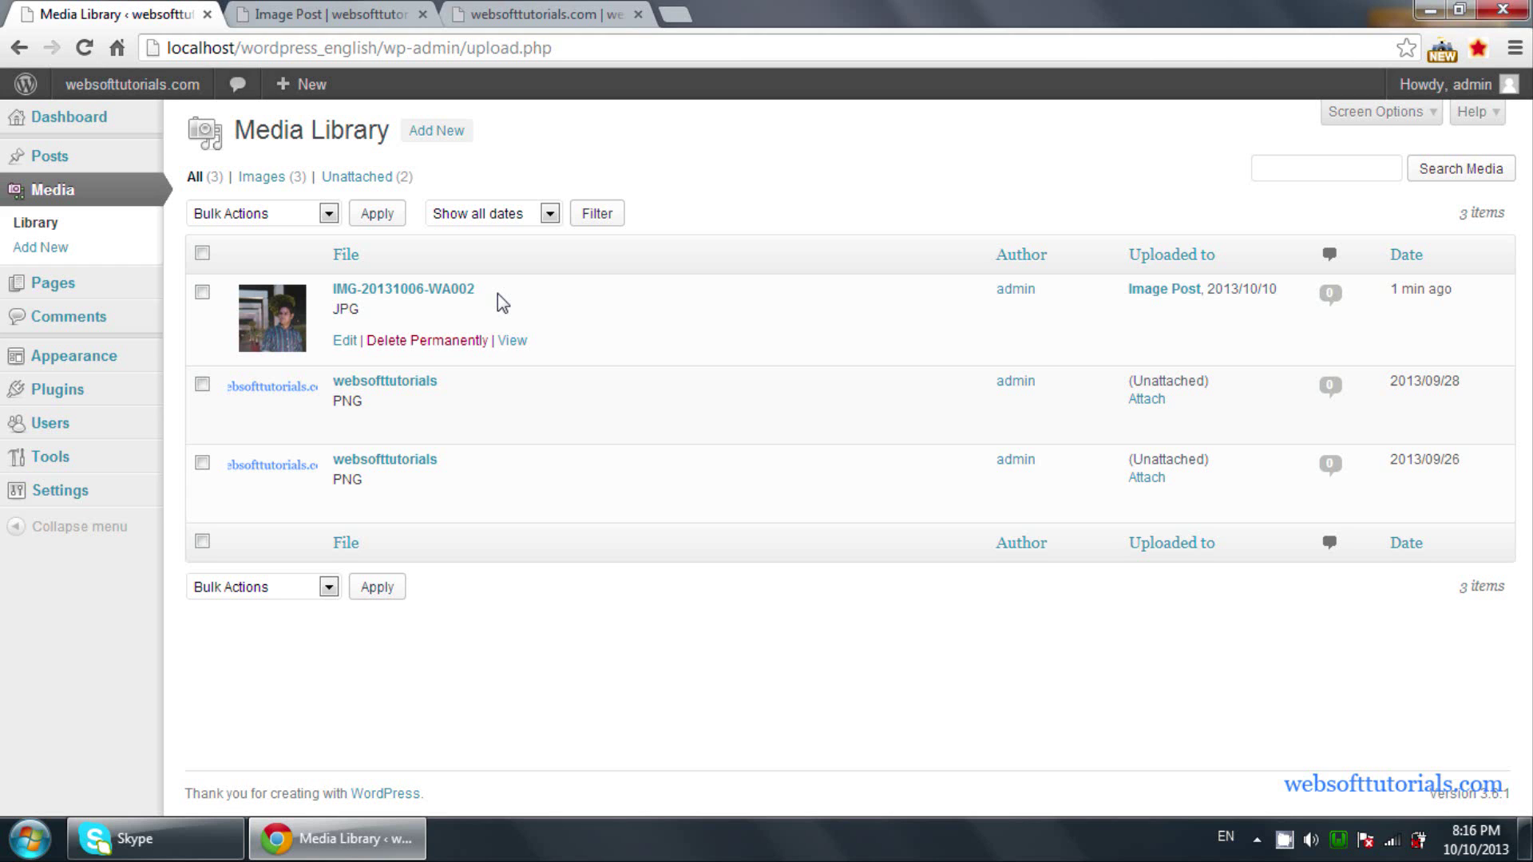
key("ctrl+Tab")
left_click(530, 11)
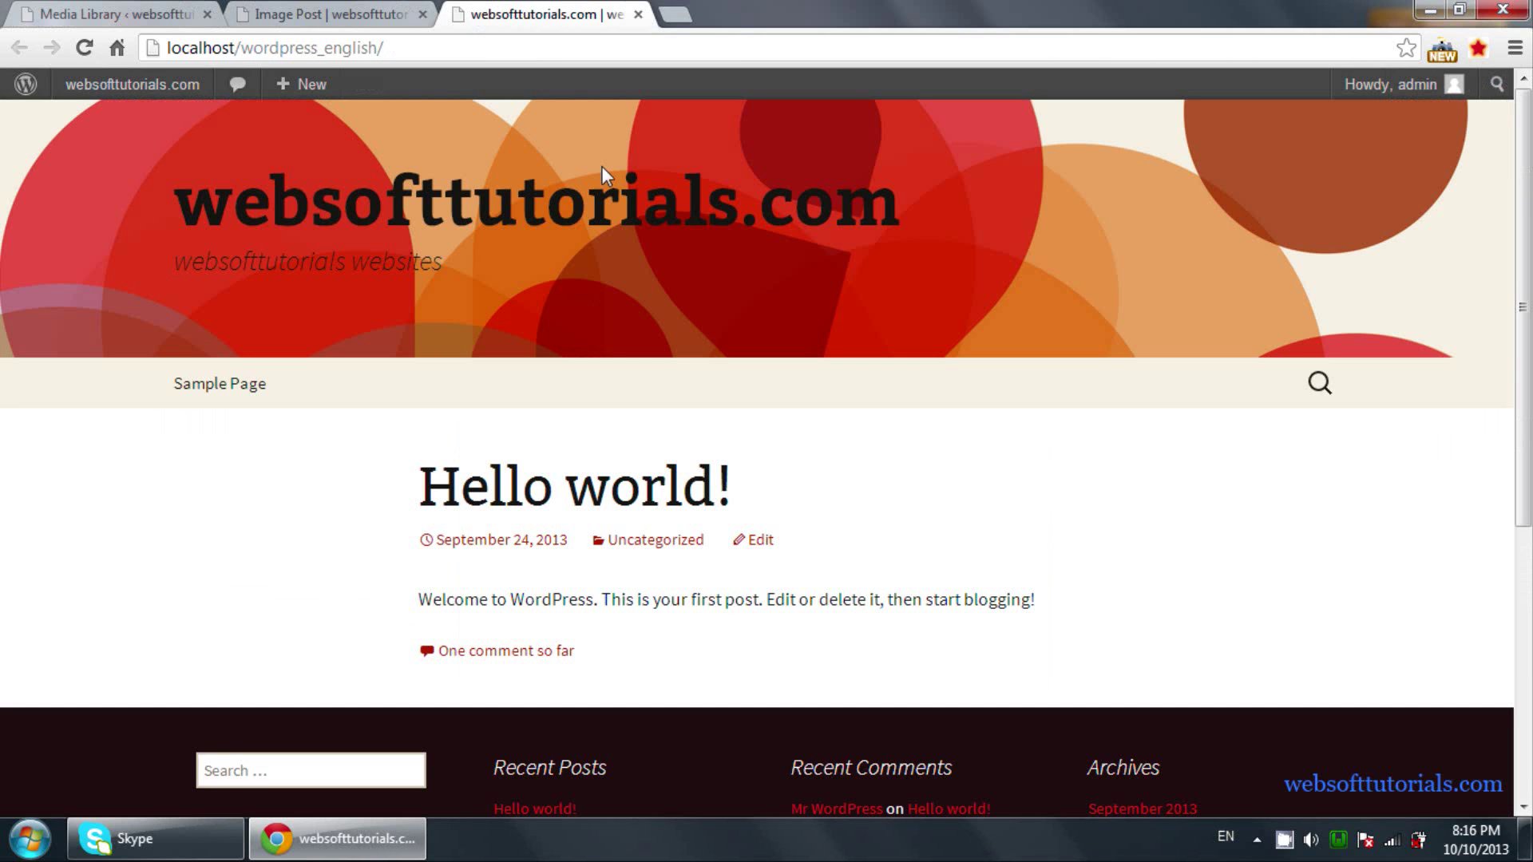
left_click(319, 15)
left_click(168, 11)
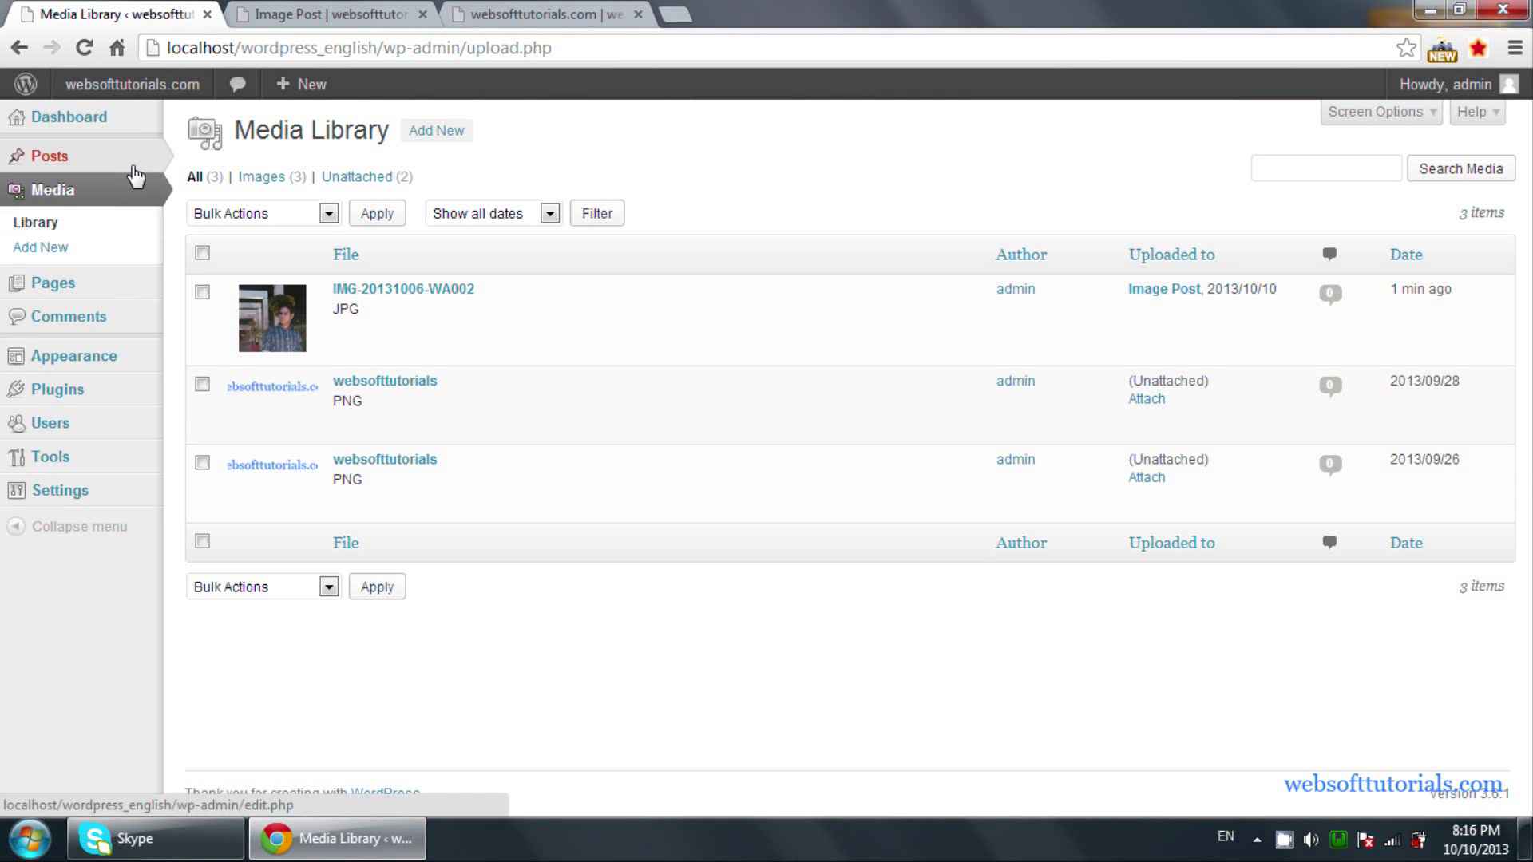
mouse_move(132, 168)
right_click(205, 157)
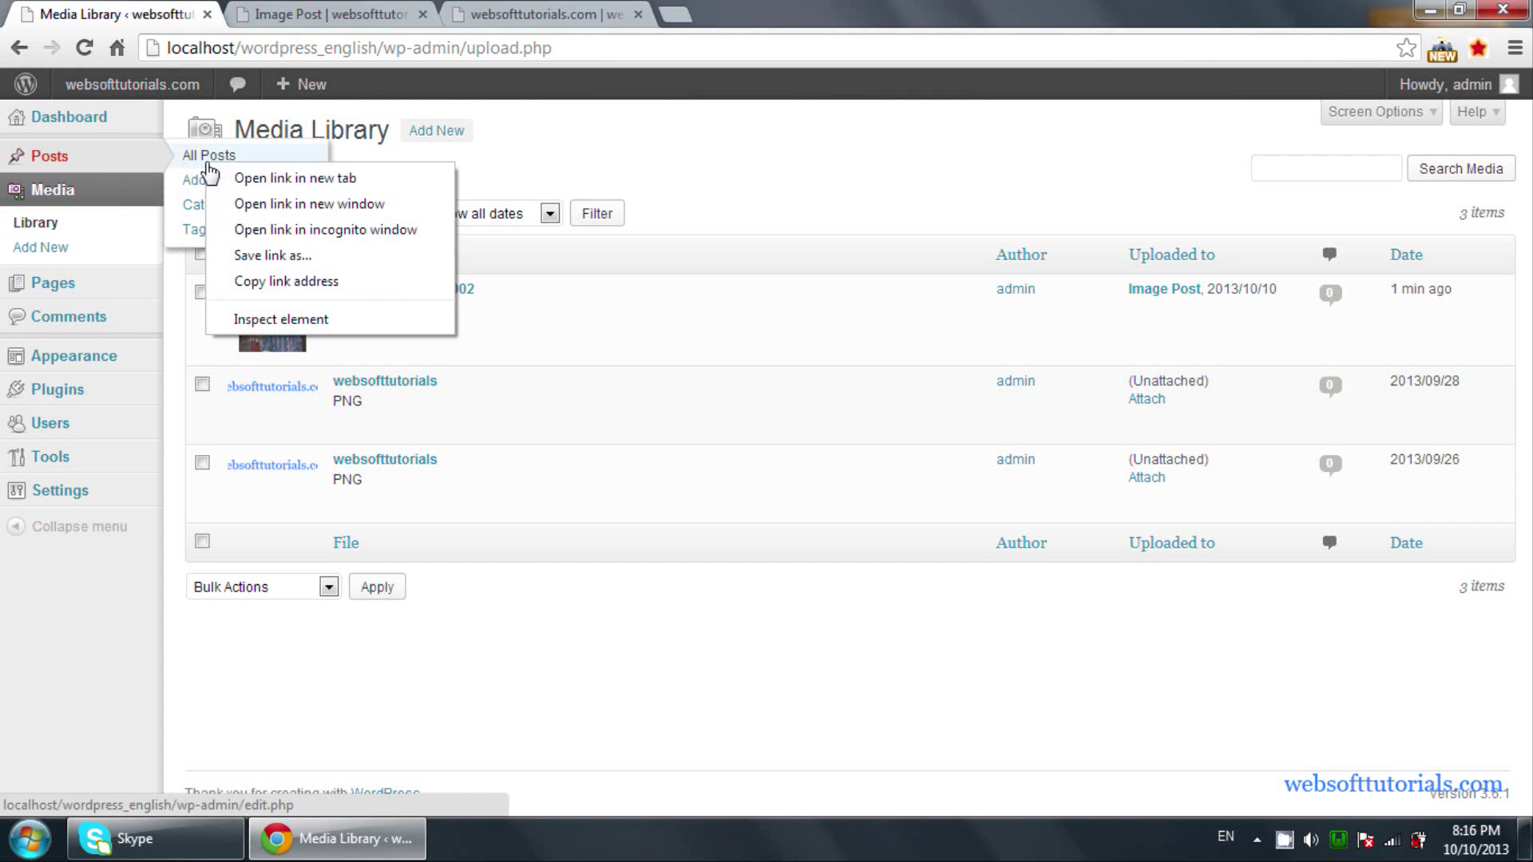
Step: Open the All Posts list in a new tab and start editing Image Post
left_click(289, 177)
left_click(288, 11)
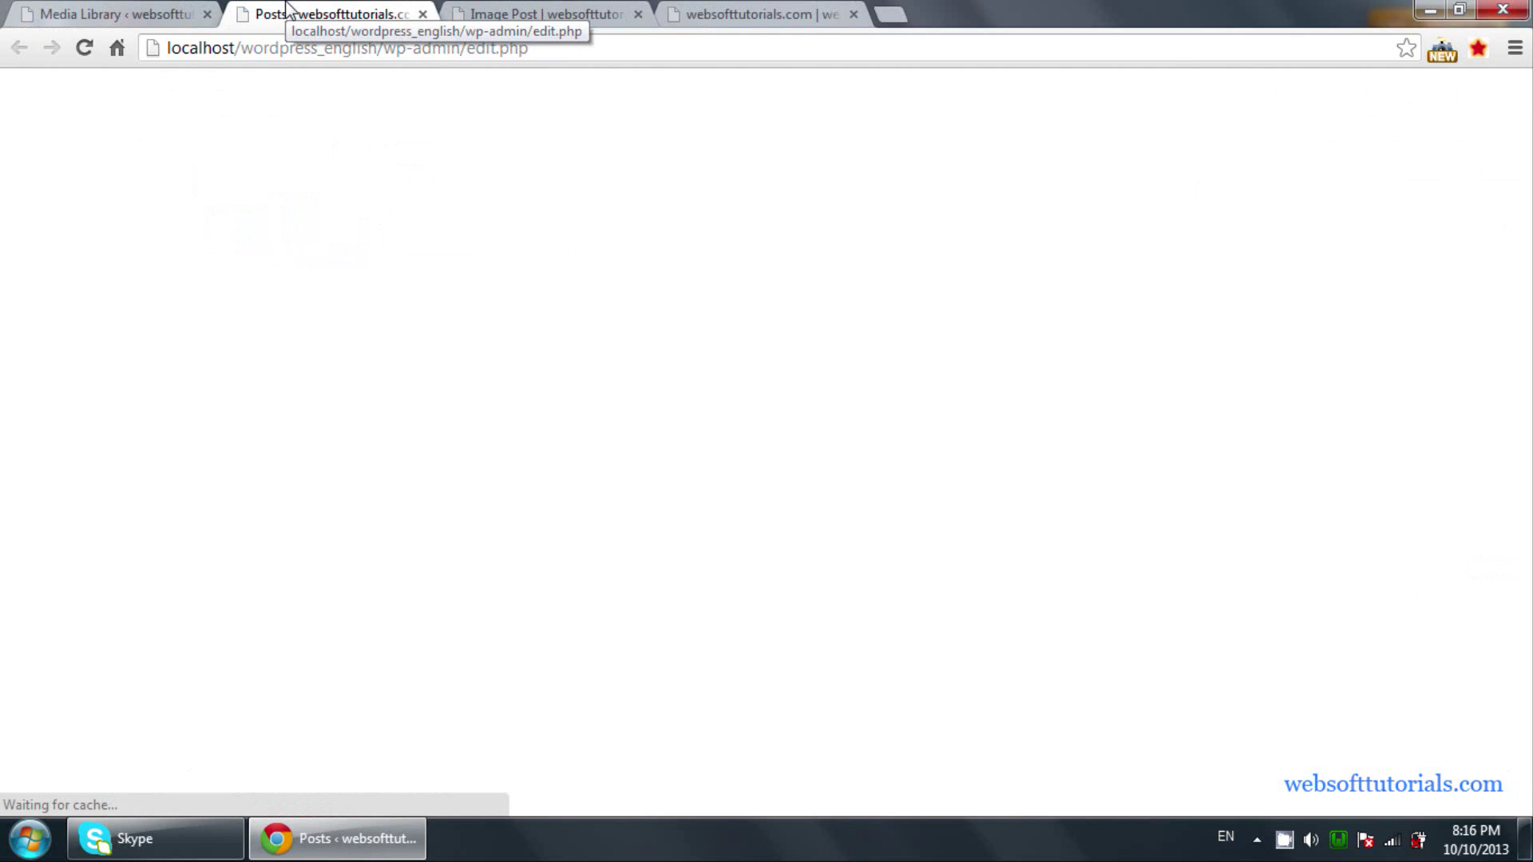
mouse_move(284, 326)
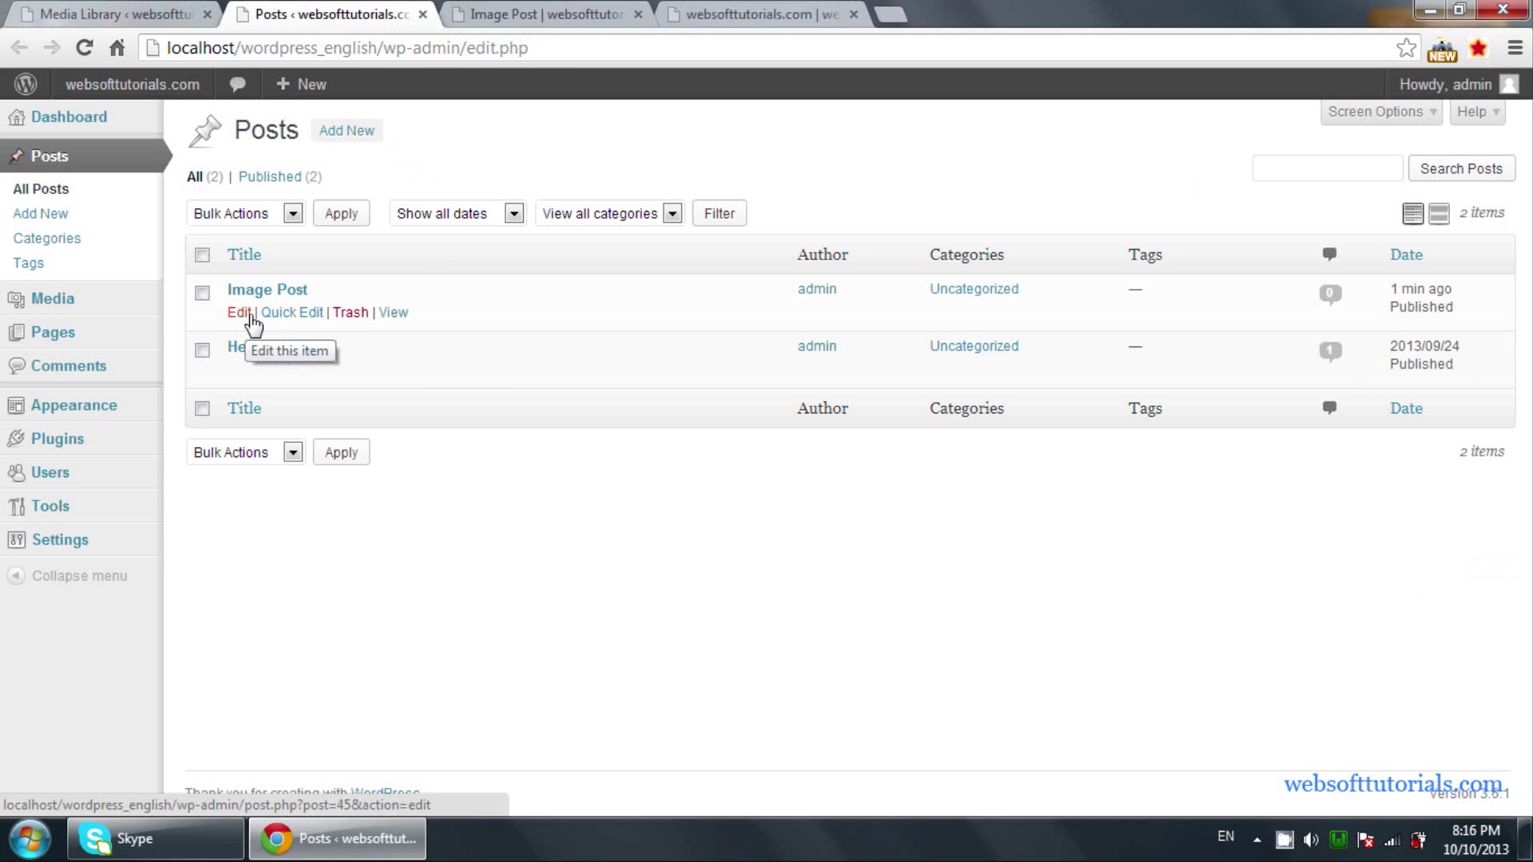
left_click(246, 316)
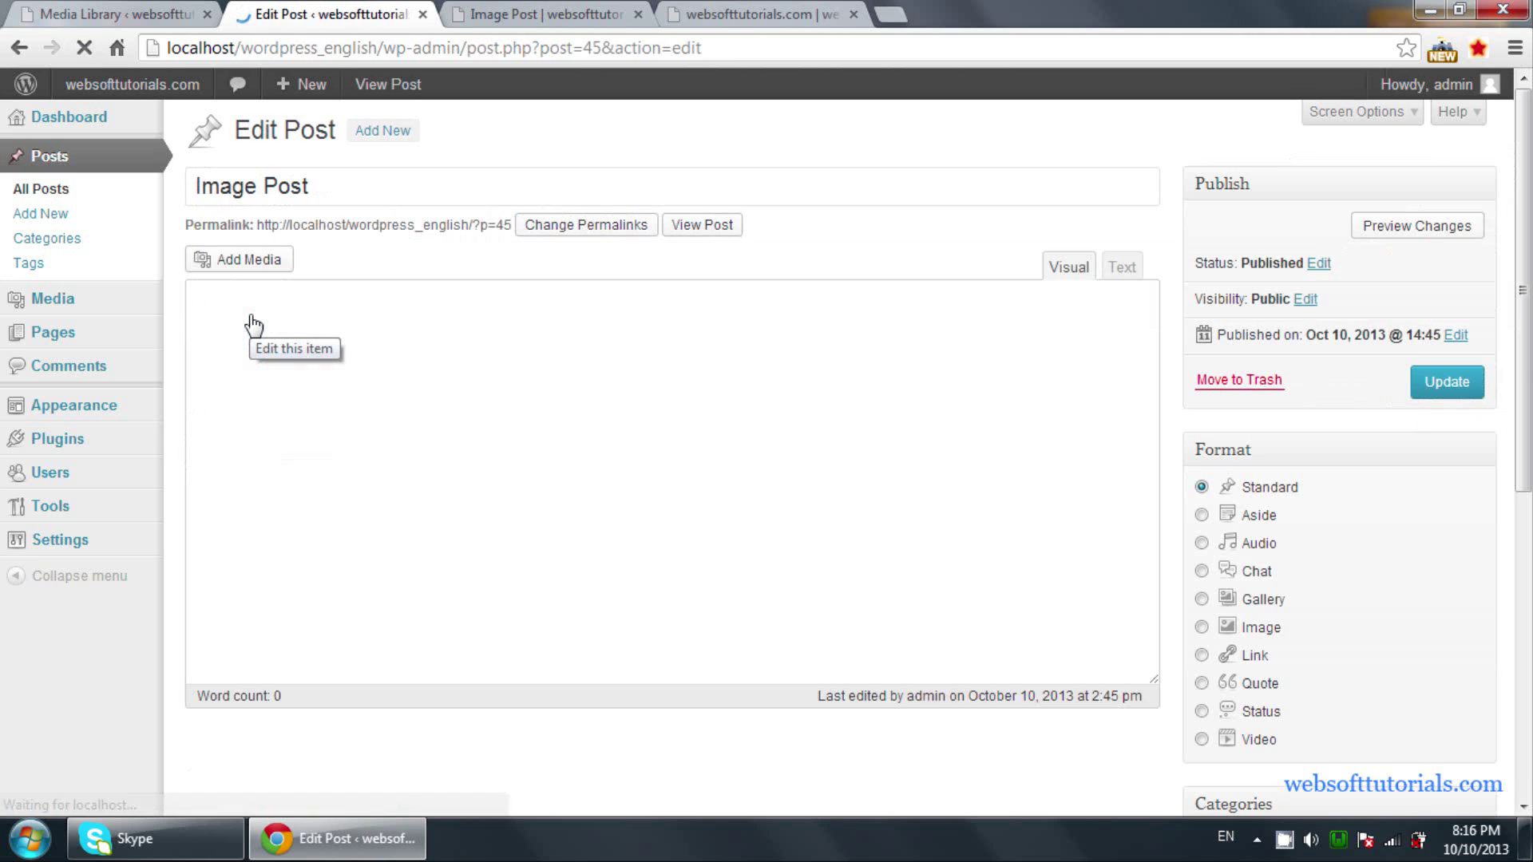
Step: In the Text view, add an empty <img src="" /> tag below the photo's tag
left_click(1119, 266)
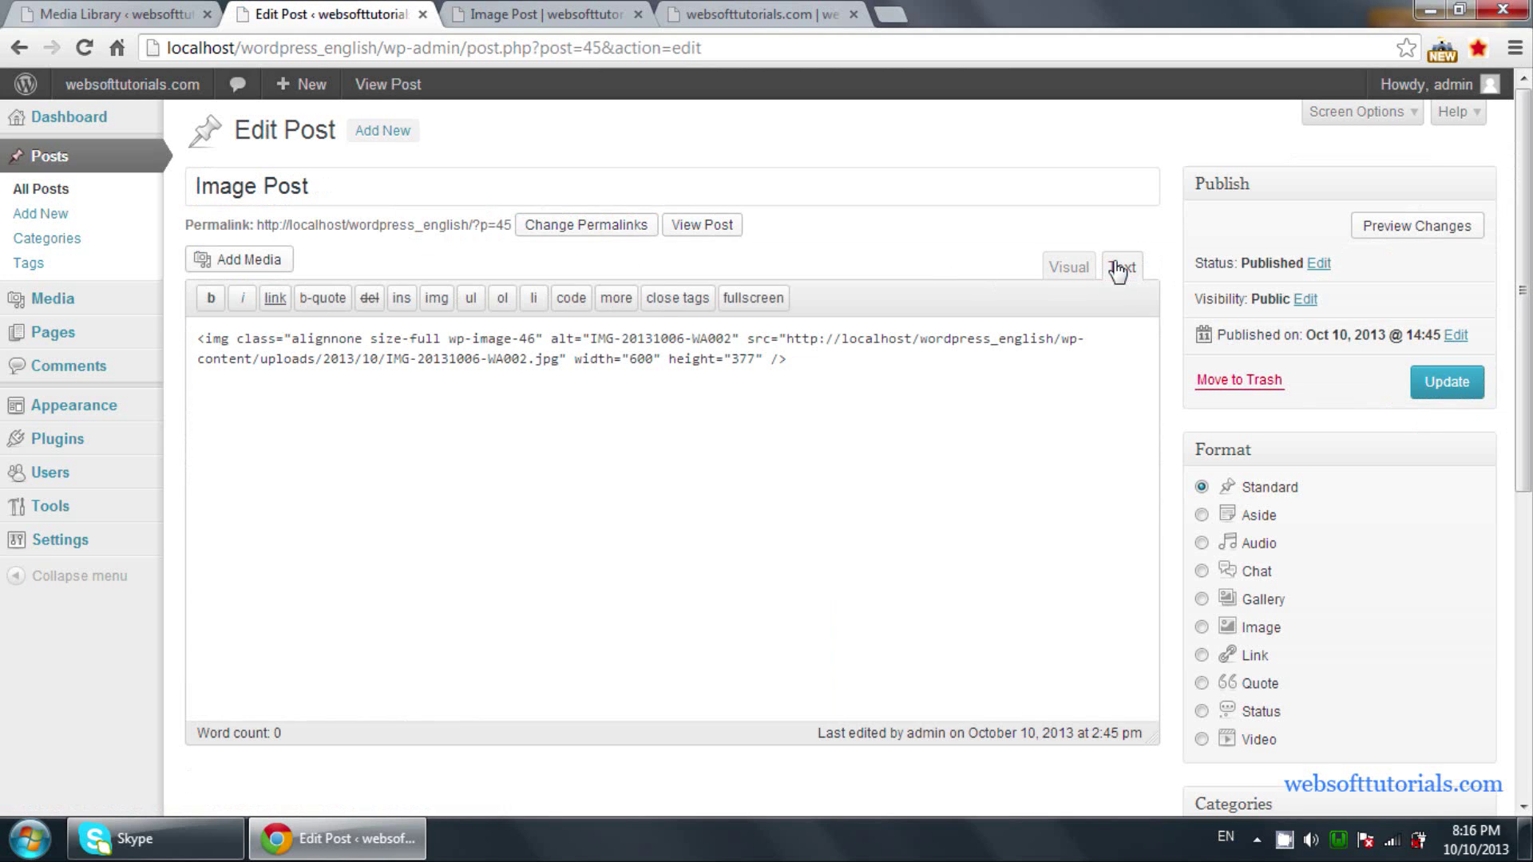
type("img zs")
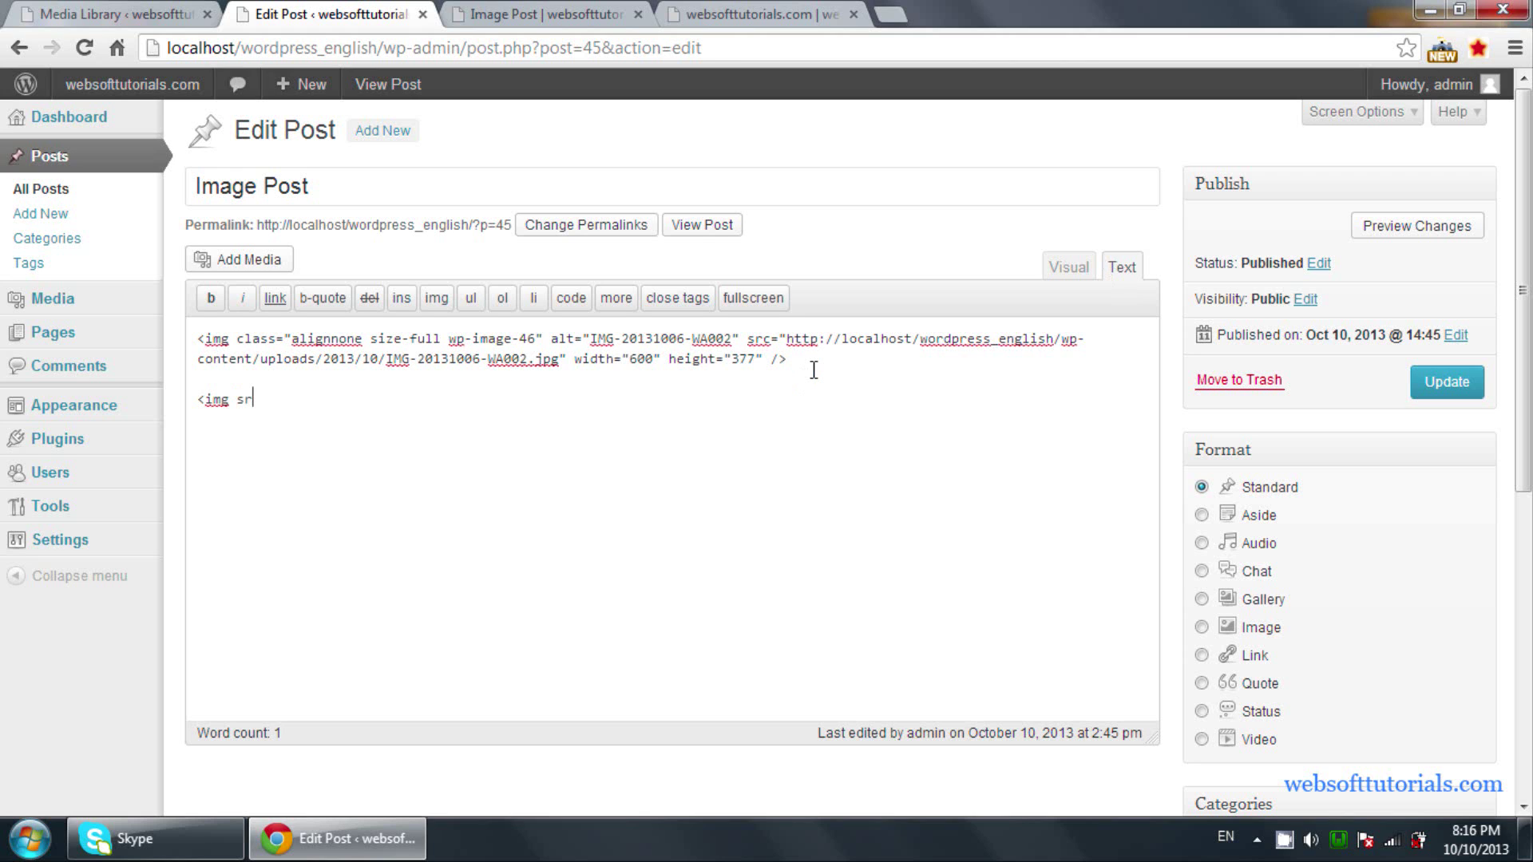
type("=\"\" />")
left_click(120, 14)
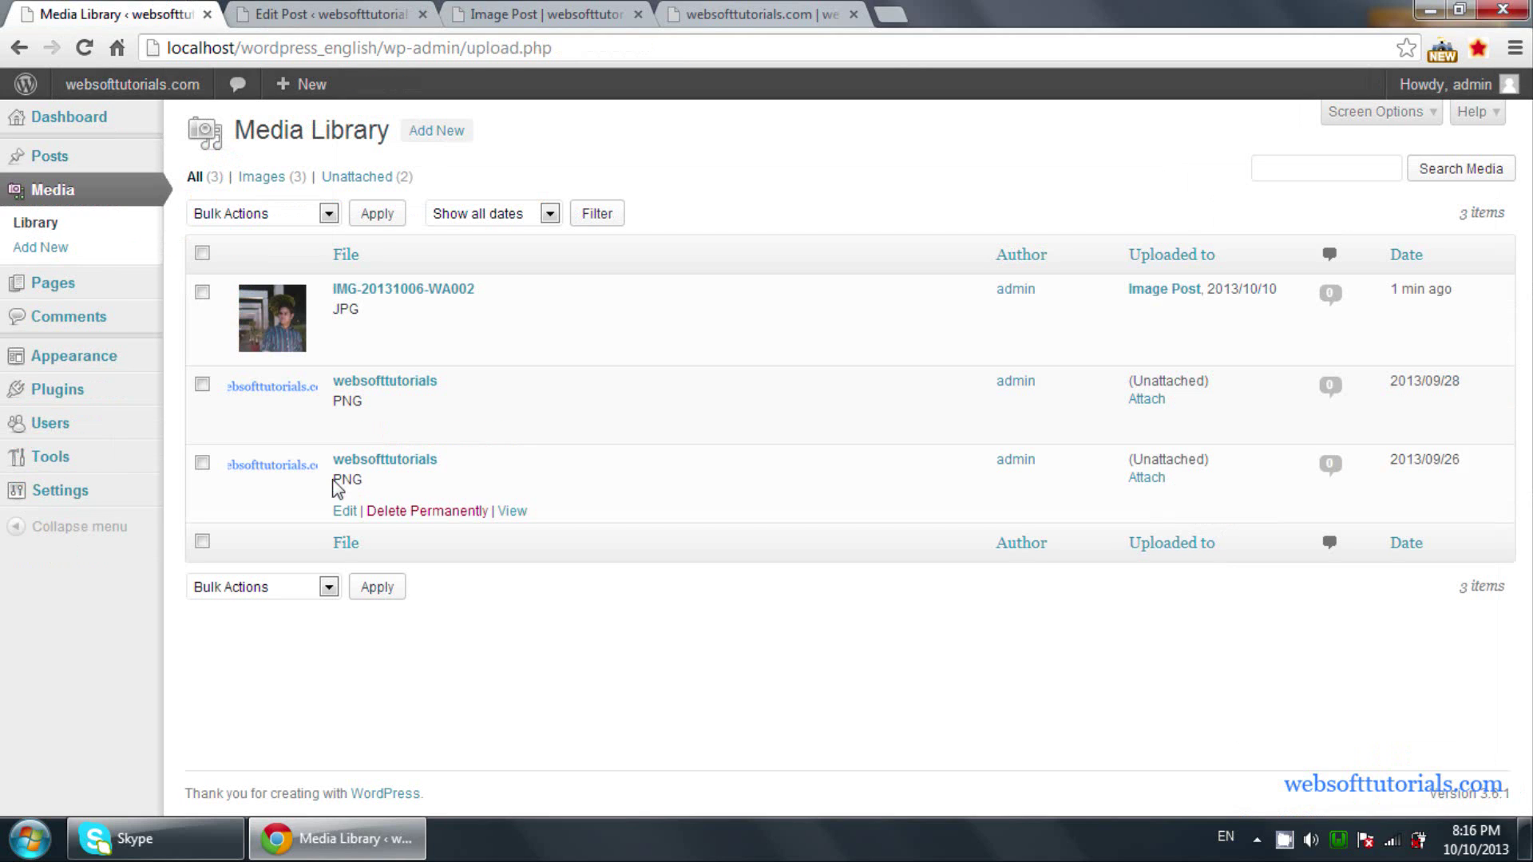
Step: Copy the File URL from the websofttutorials PNG's Edit Media page
left_click(346, 513)
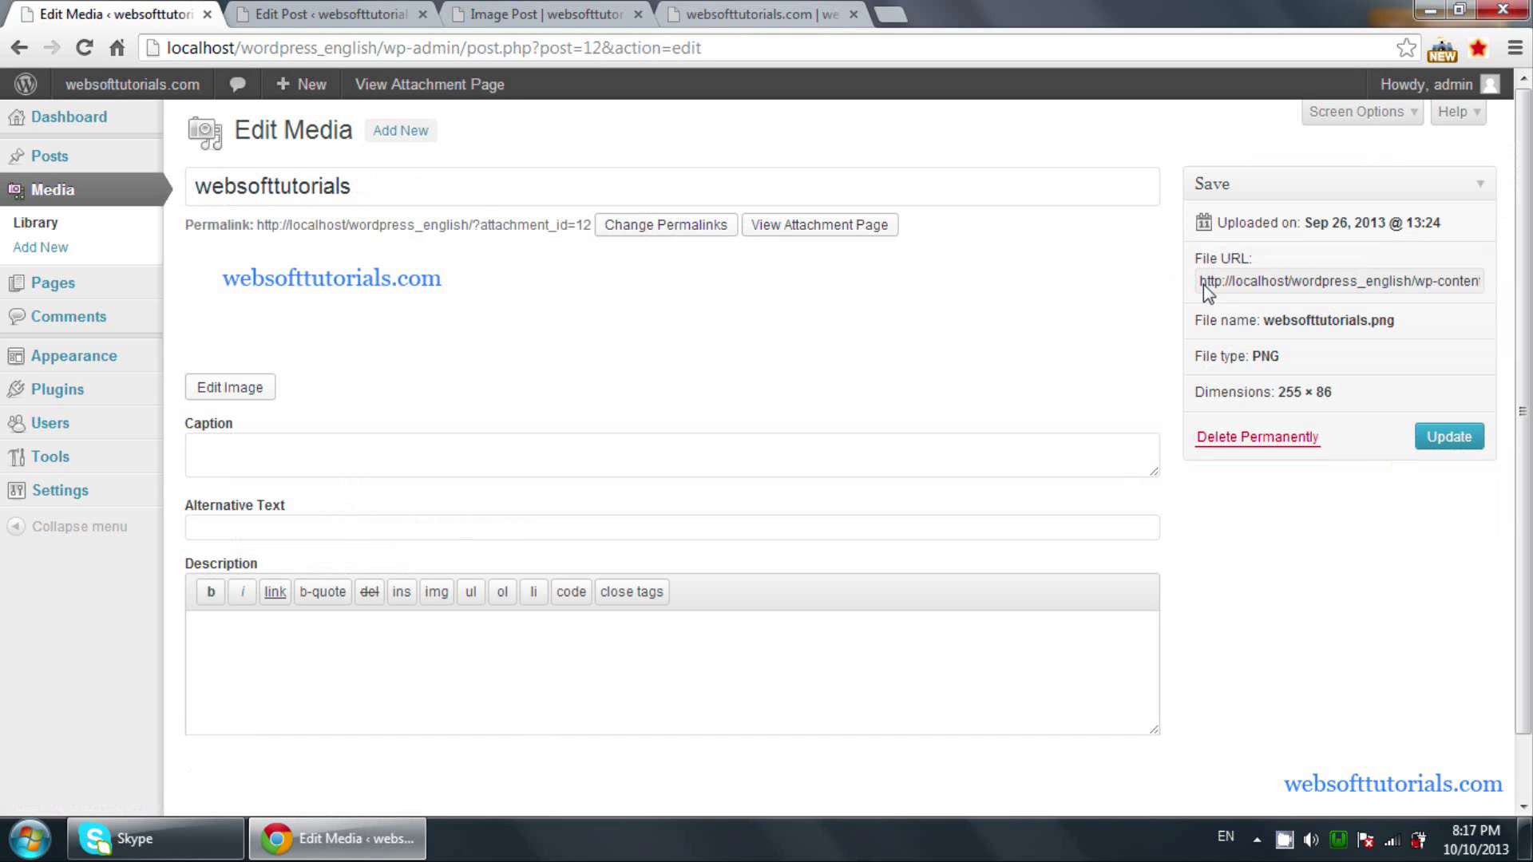
triple_click(1206, 284)
left_click(1287, 289)
key("ctrl+a")
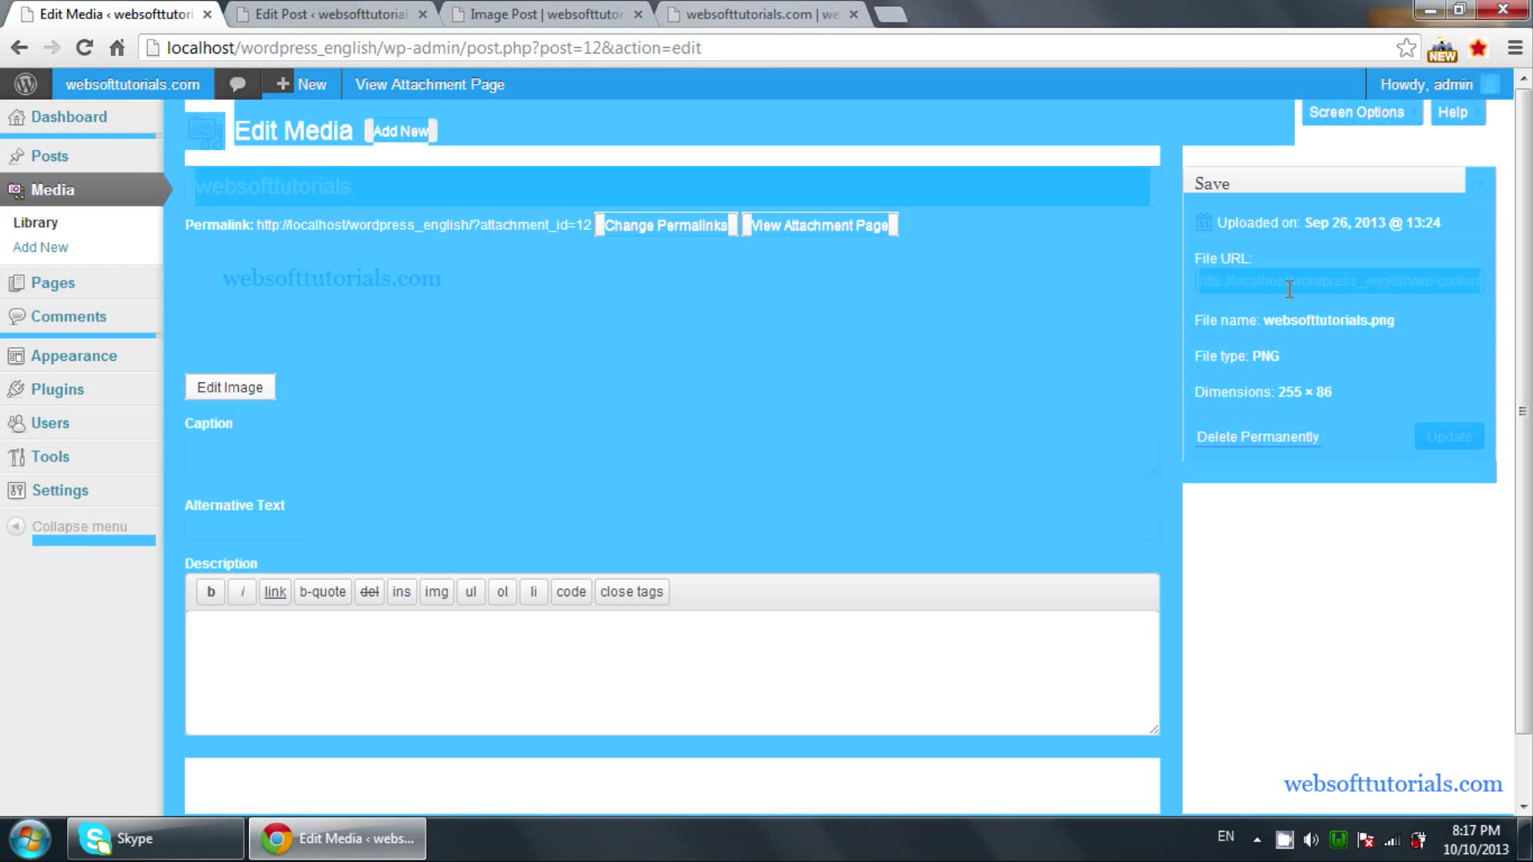
left_click(1282, 293)
key("ctrl+a")
left_click(1268, 298)
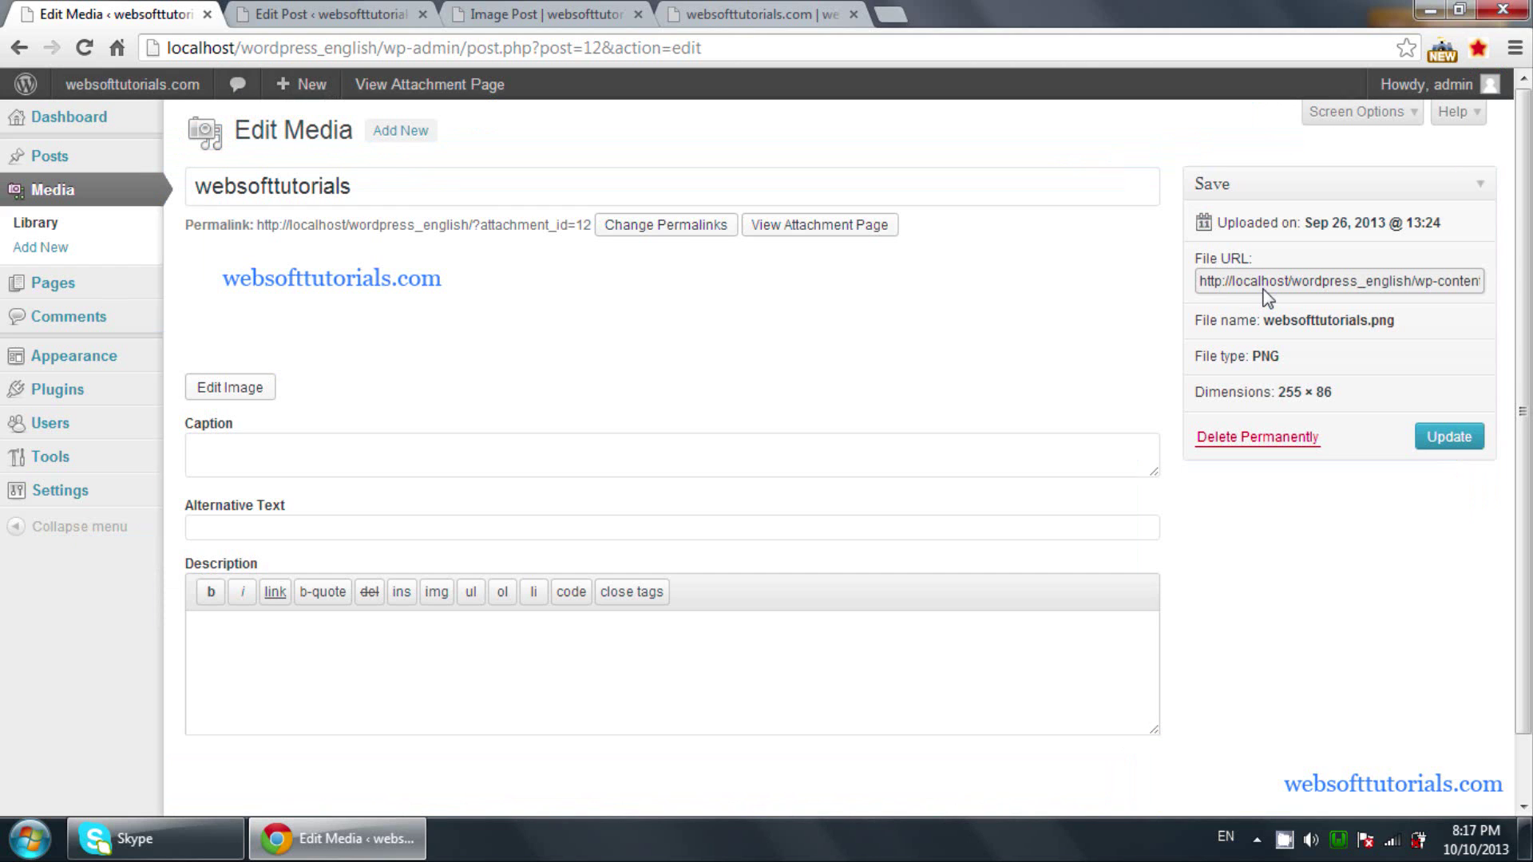
triple_click(1469, 289)
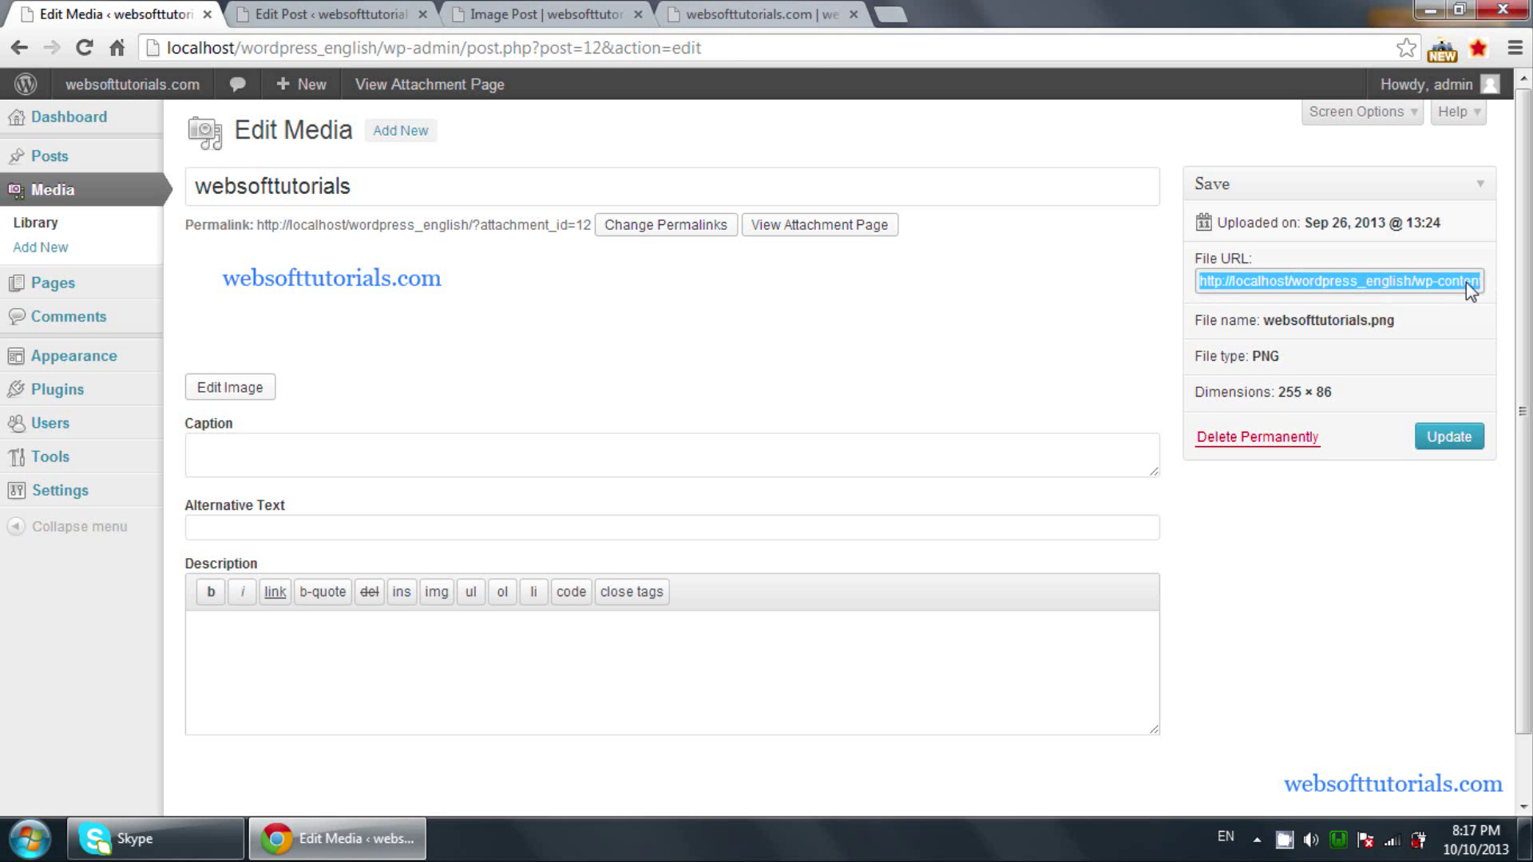
left_click(419, 13)
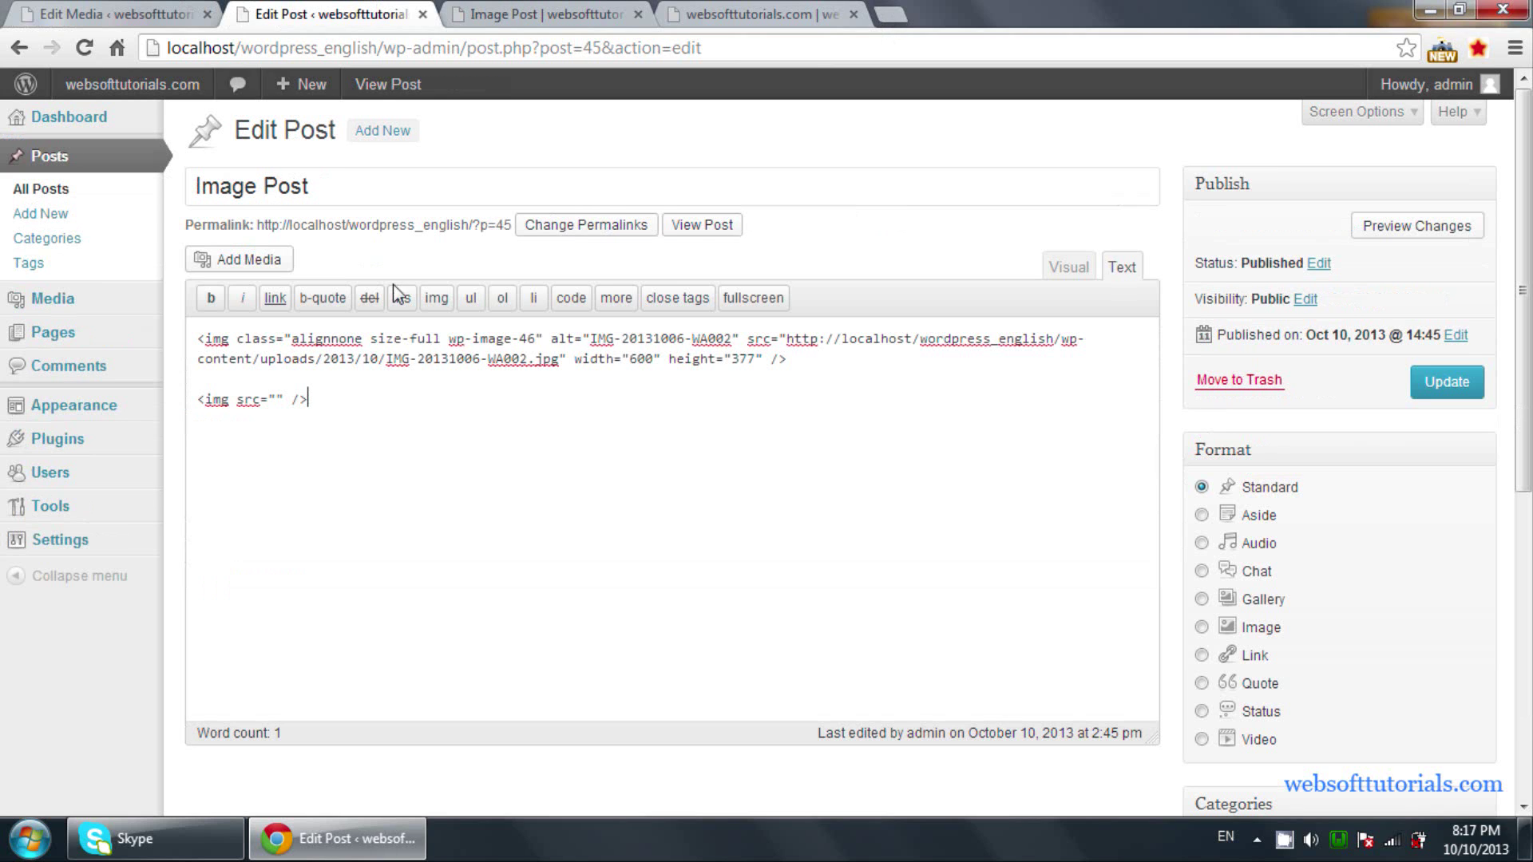
Step: Paste the websofttutorials.png URL into the src quotes, update the post, and reload the live page
type("http://localhost/wordpress_english/wp-content/uploads/2013/09/websofttutorials.png")
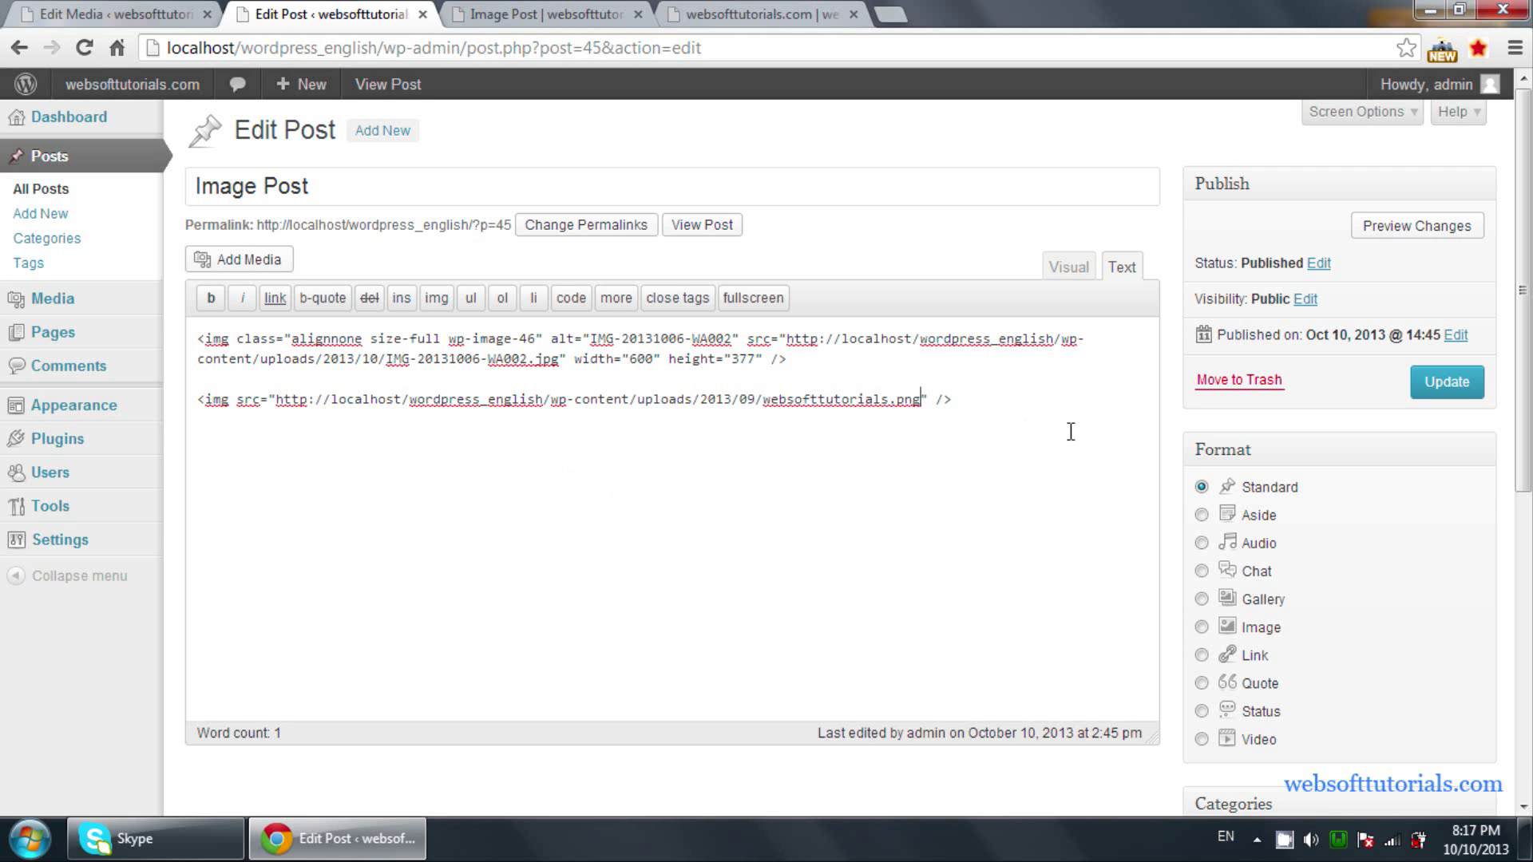
left_click(1450, 391)
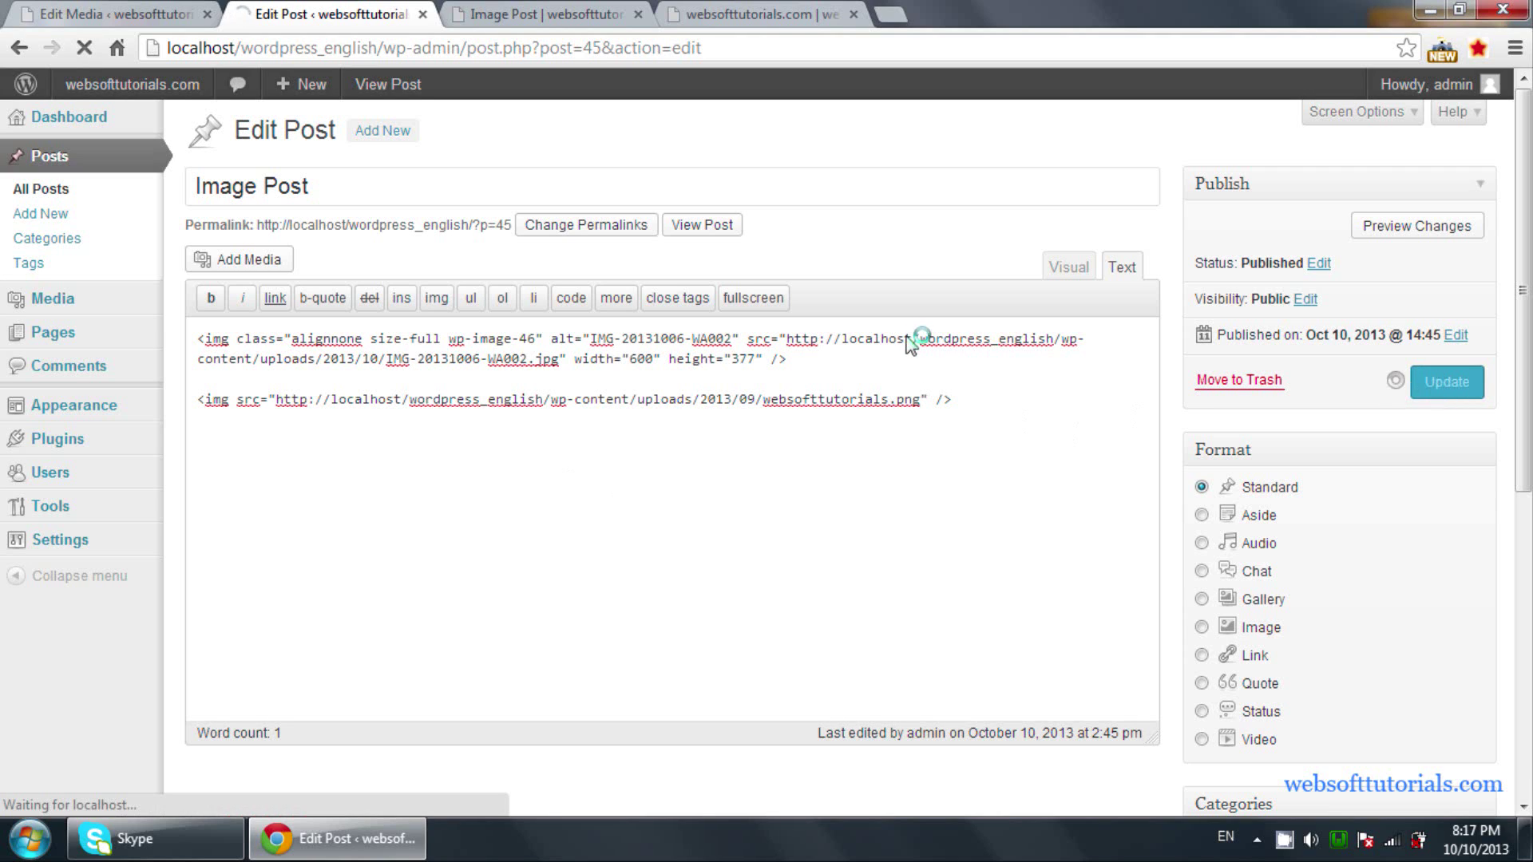
left_click(564, 13)
left_click(496, 59)
Step: Reload Image Post and confirm the websofttutorials.com logo appears beneath the photo
key("Return")
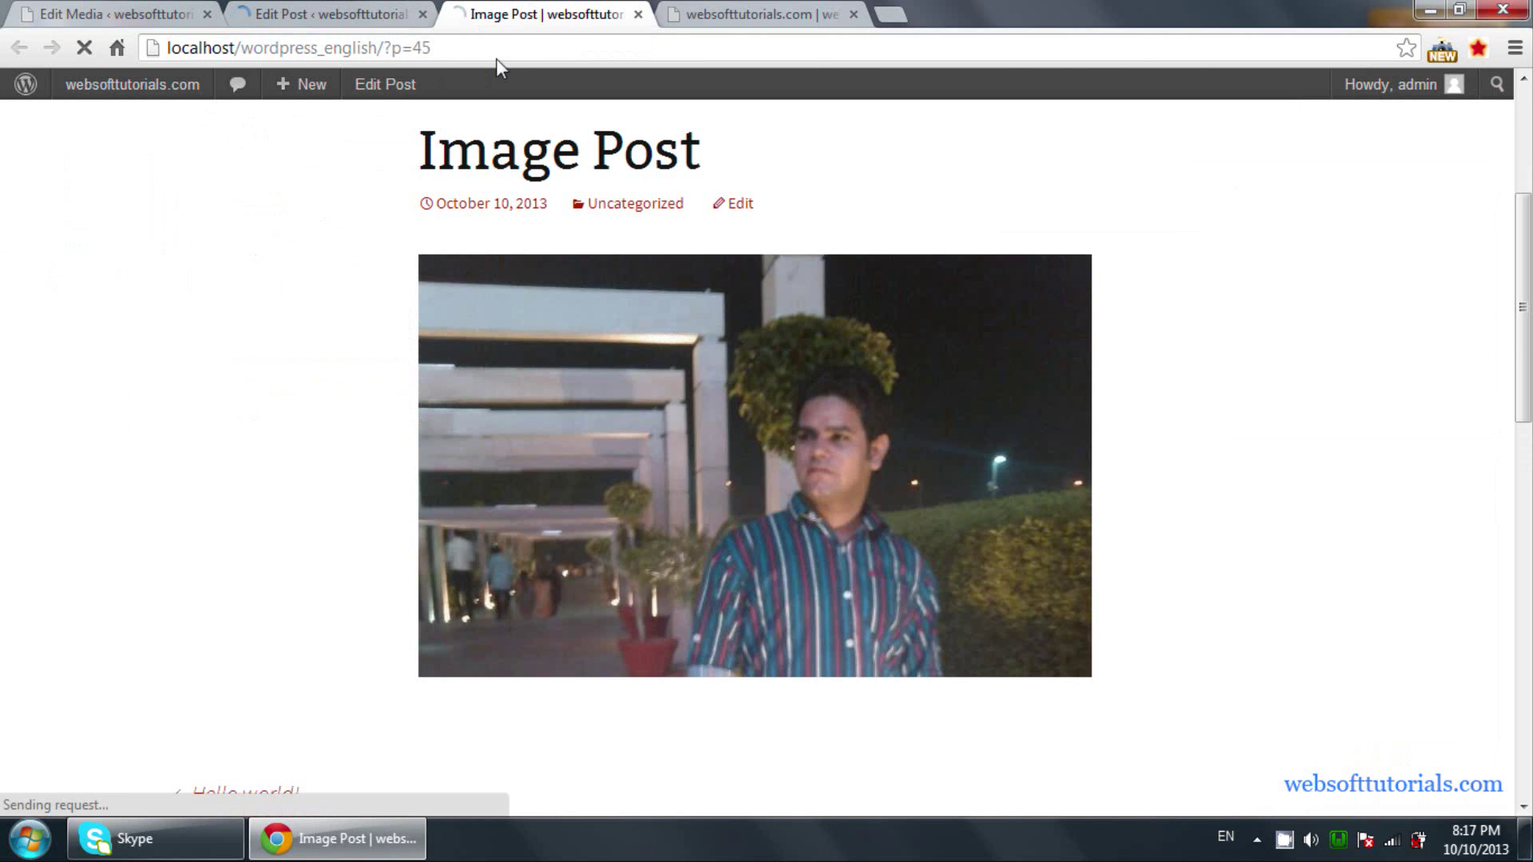
scroll(284, 306, "down", 8)
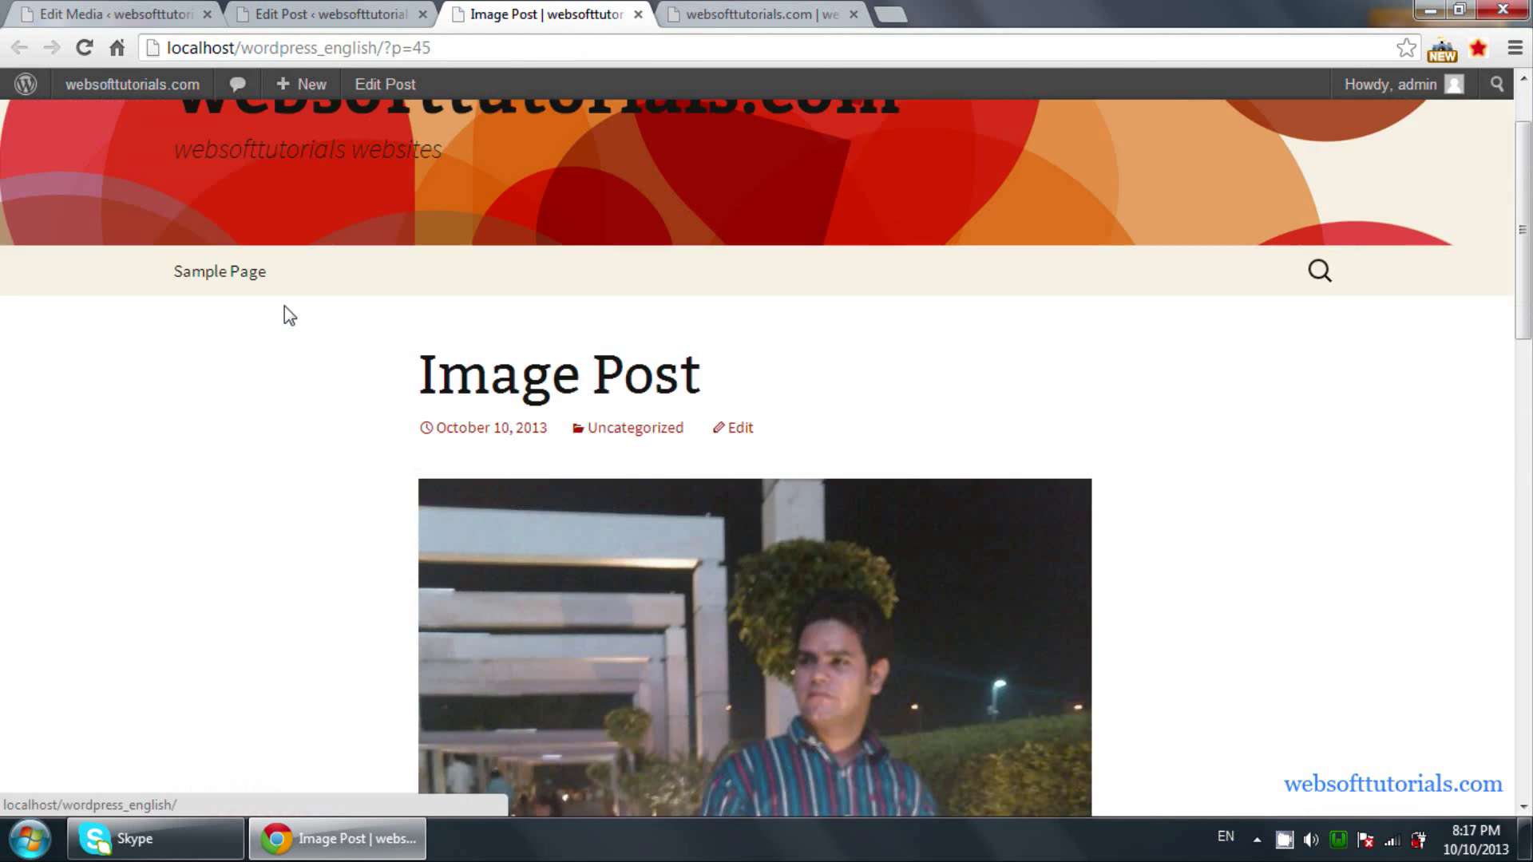
left_click_drag(555, 403, 530, 497)
Step: Cycle through the open tabs and return to the full Media Library list
left_click(327, 14)
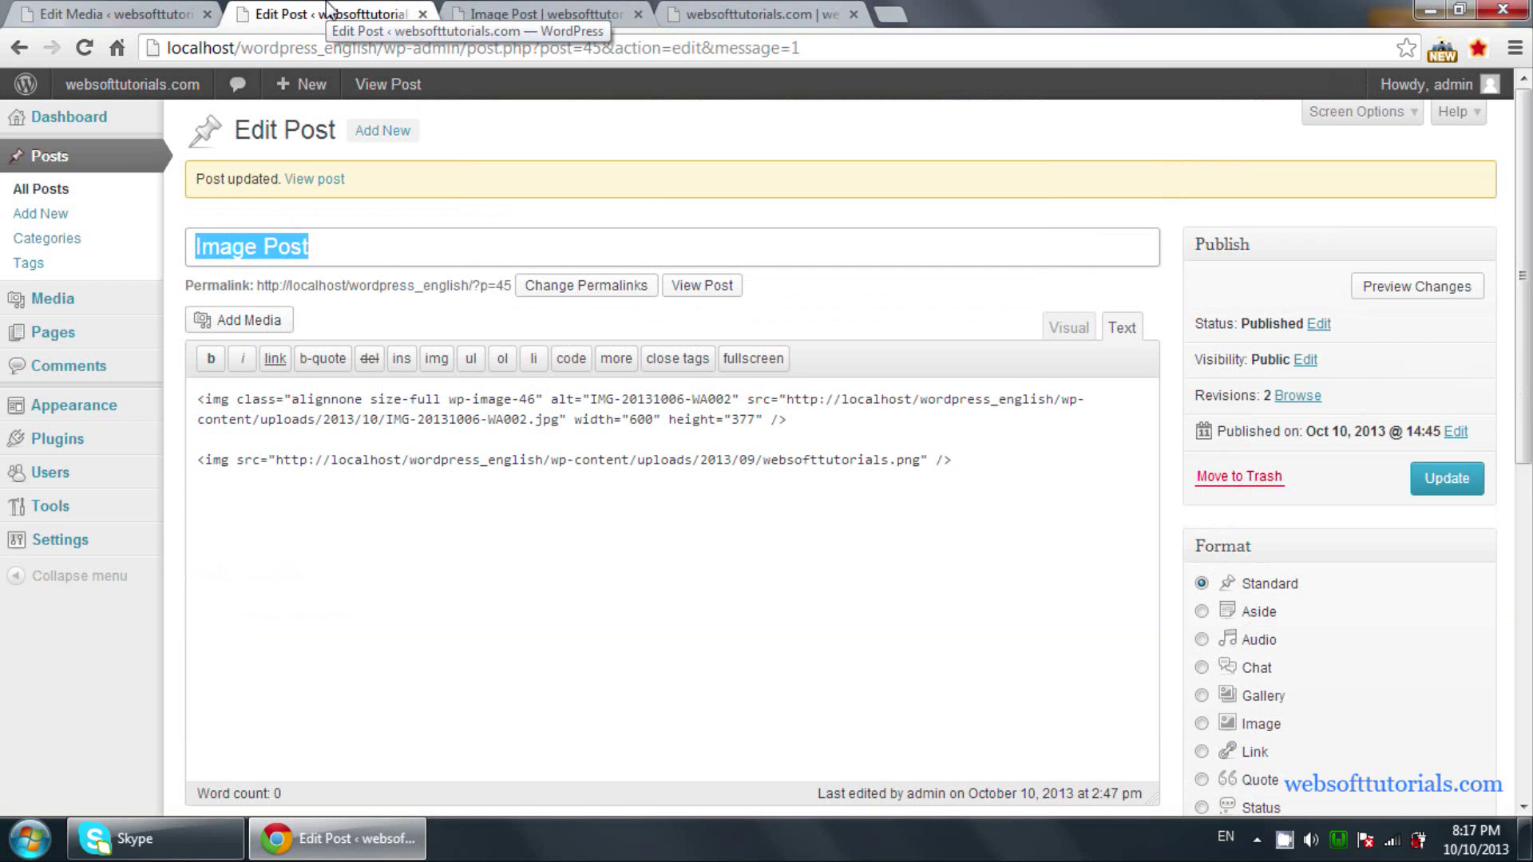
left_click(542, 13)
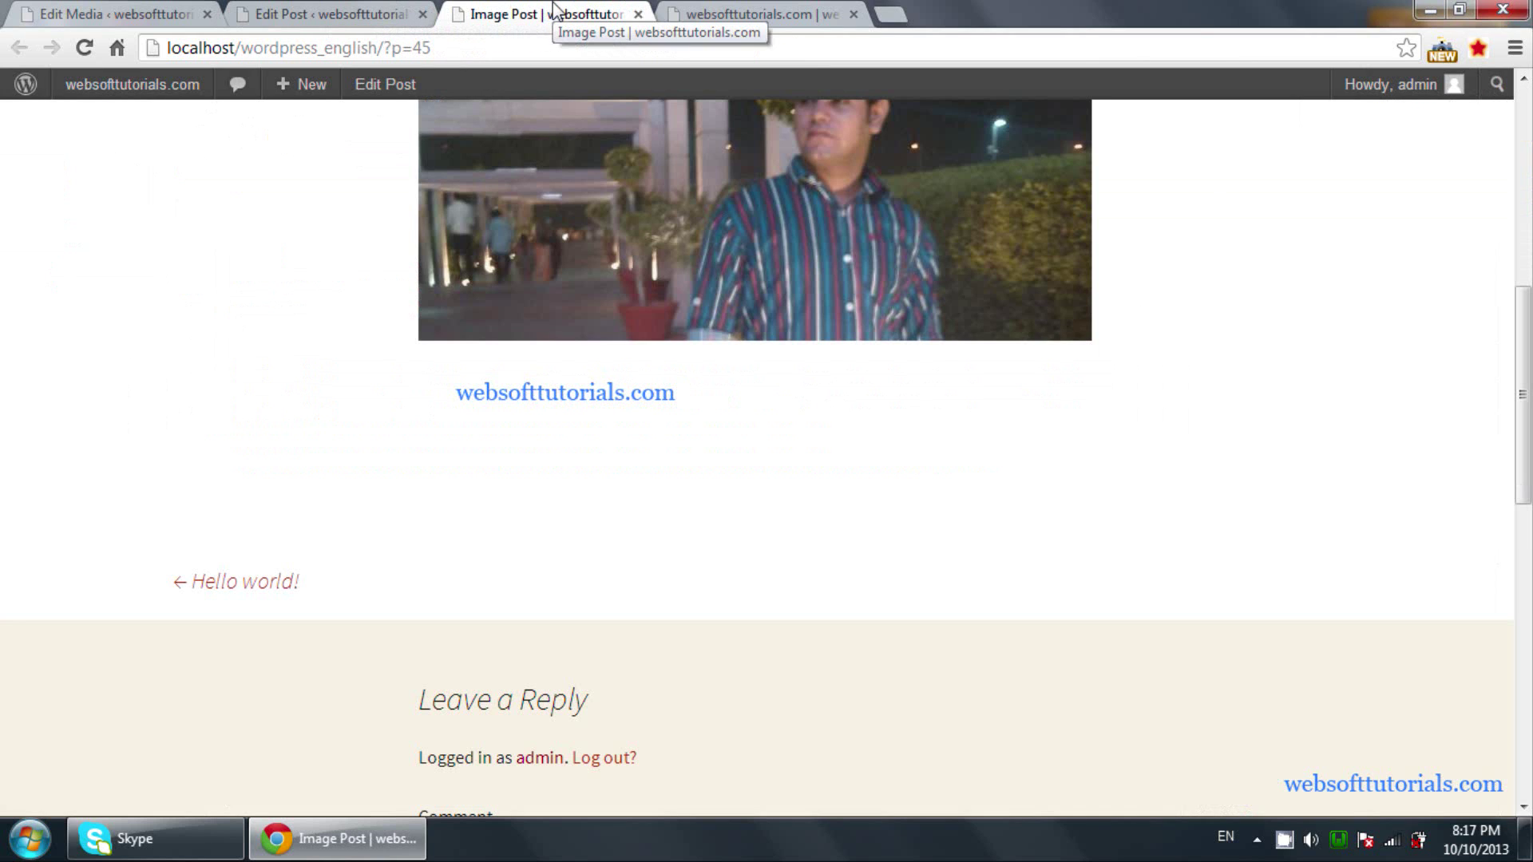
left_click(384, 12)
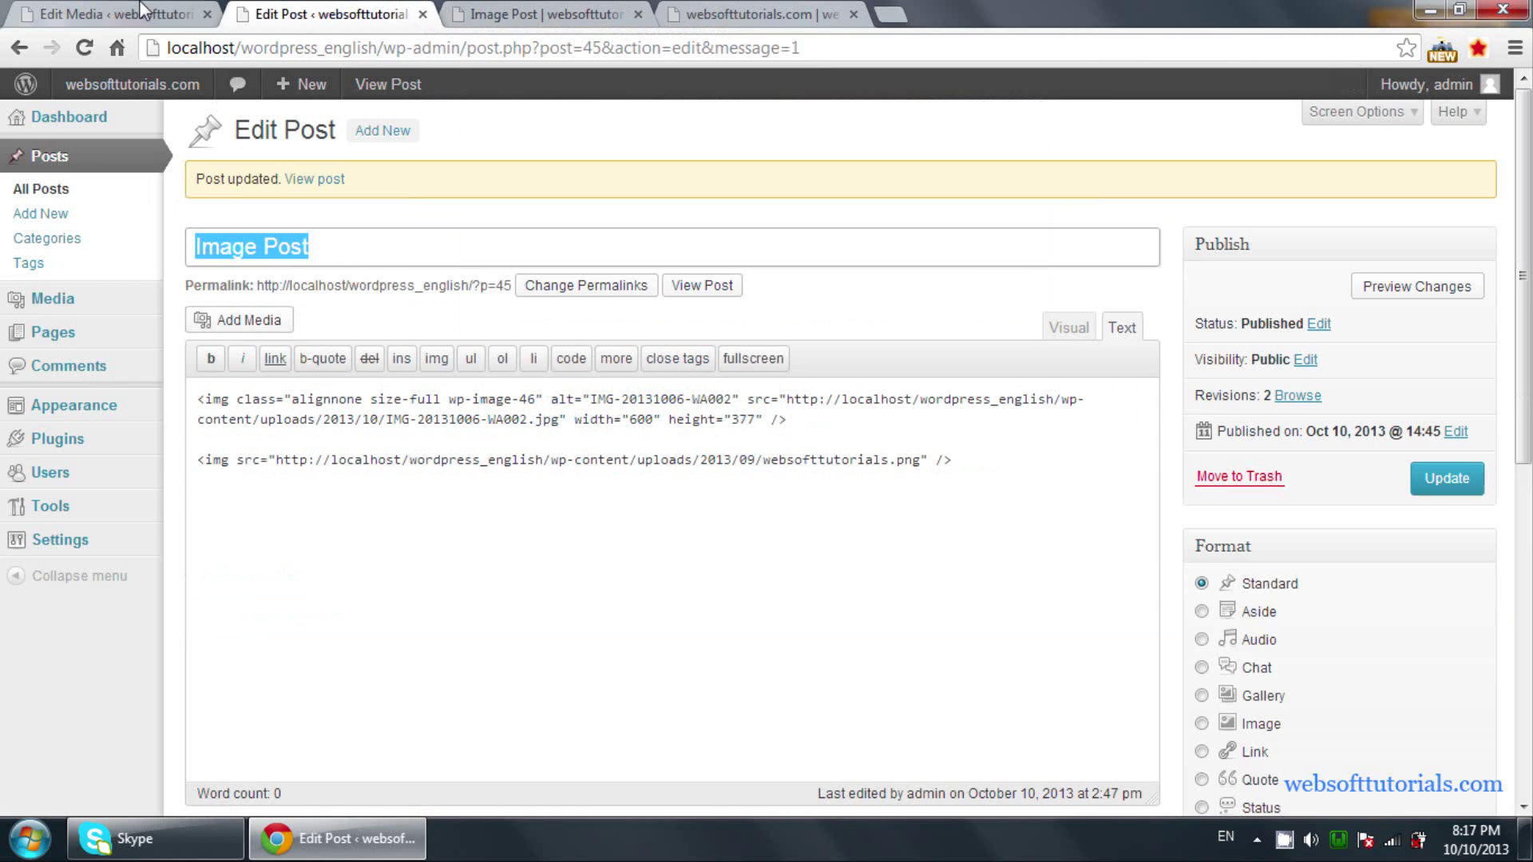
left_click(145, 11)
left_click(100, 232)
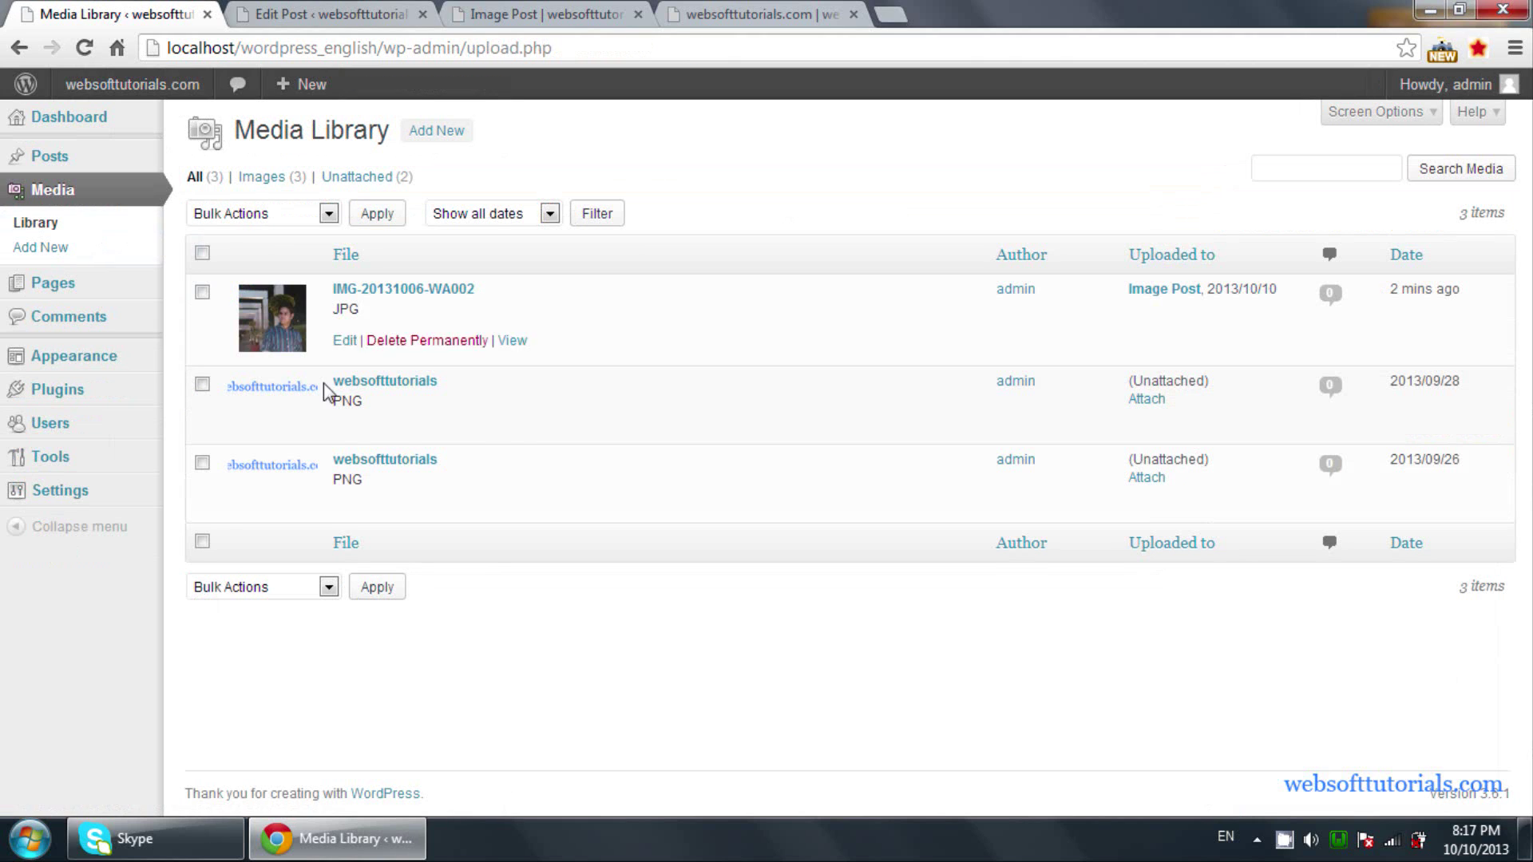